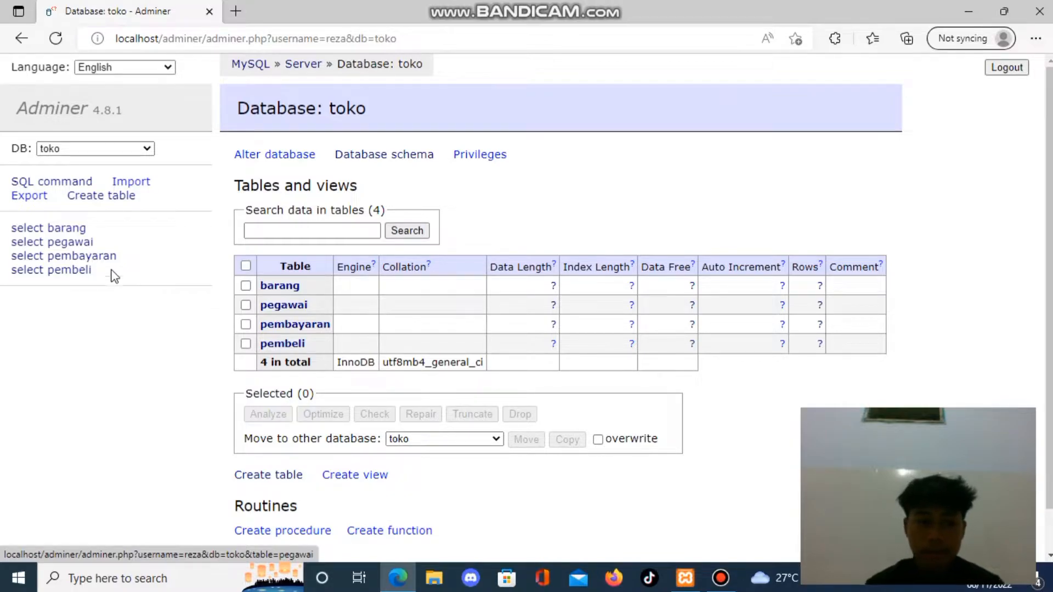
Review the column structure of the barang, pegawai, pembayaran and pembeli tables in the toko database.
click(82, 235)
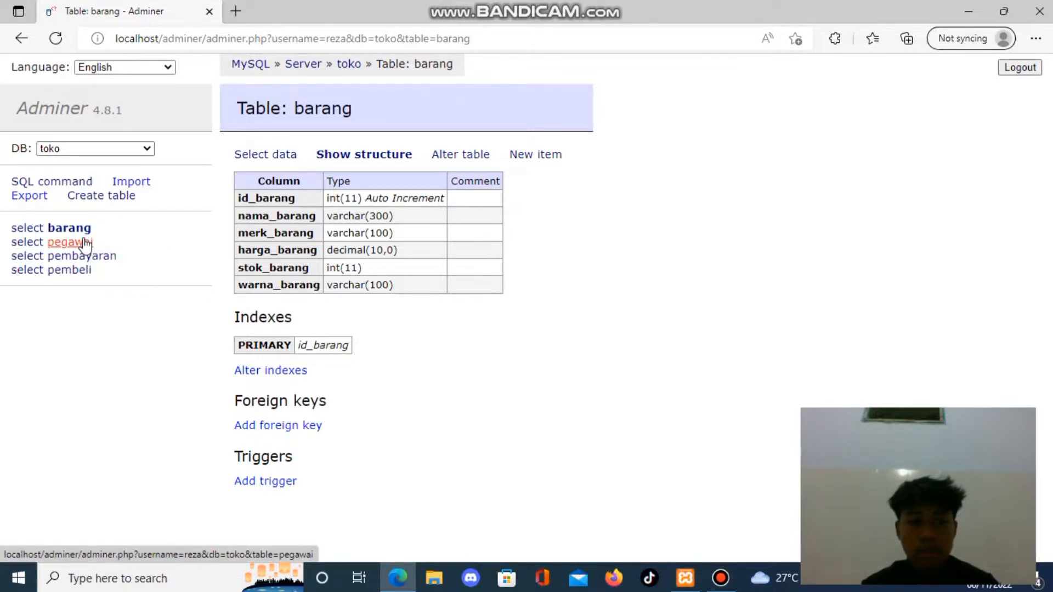
click(85, 243)
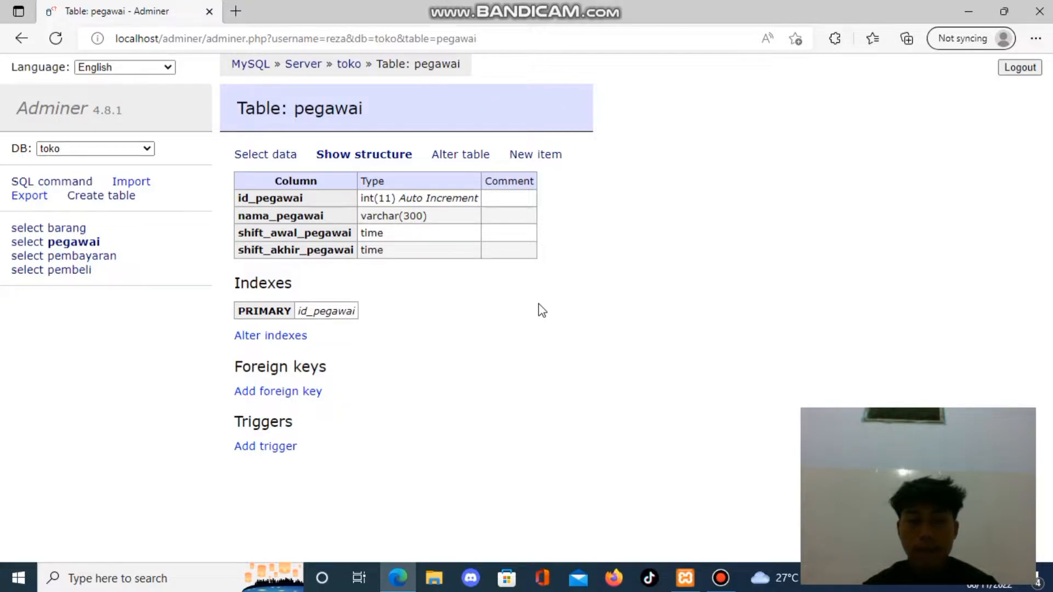
click(106, 257)
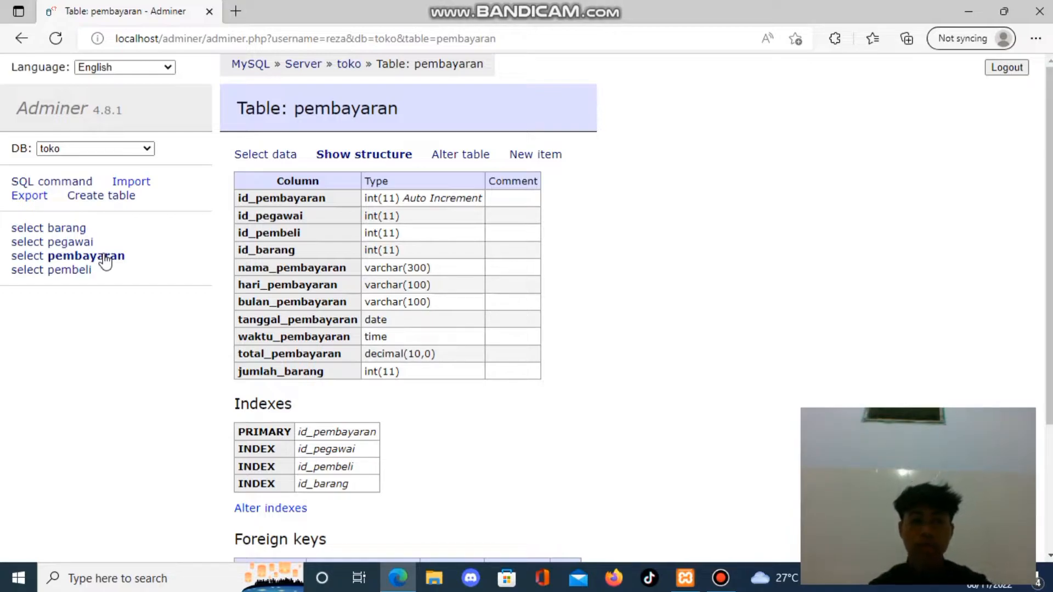
click(81, 275)
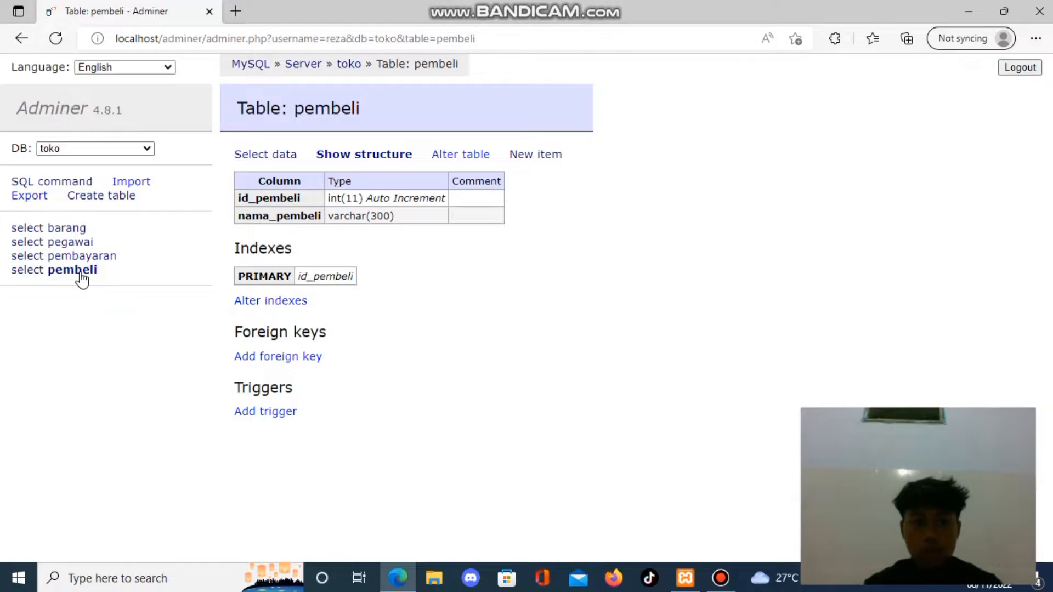
Display the stored records of the barang table and of the pegawai table.
click(74, 230)
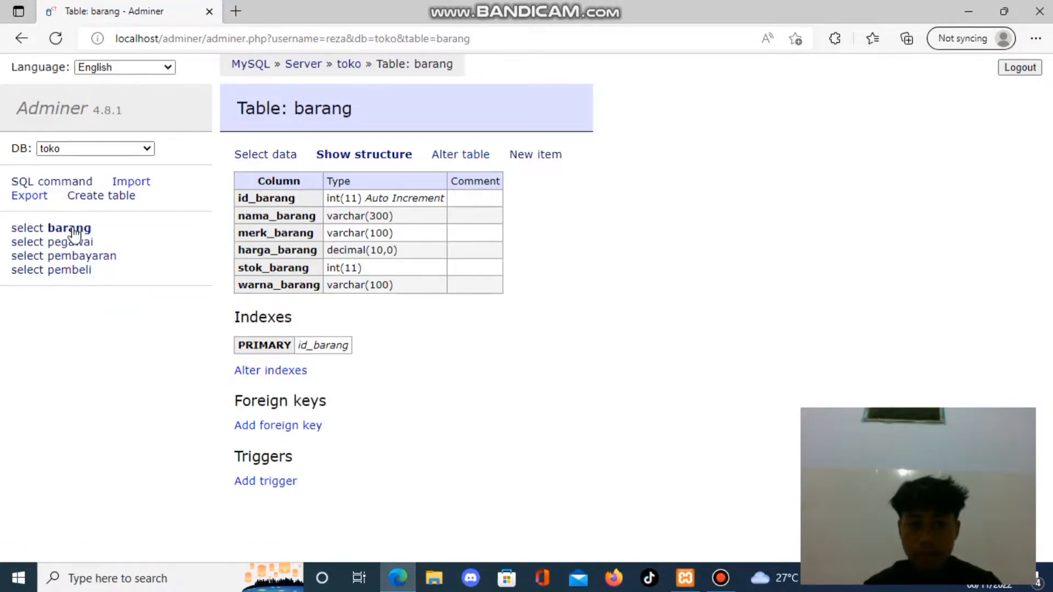
click(265, 155)
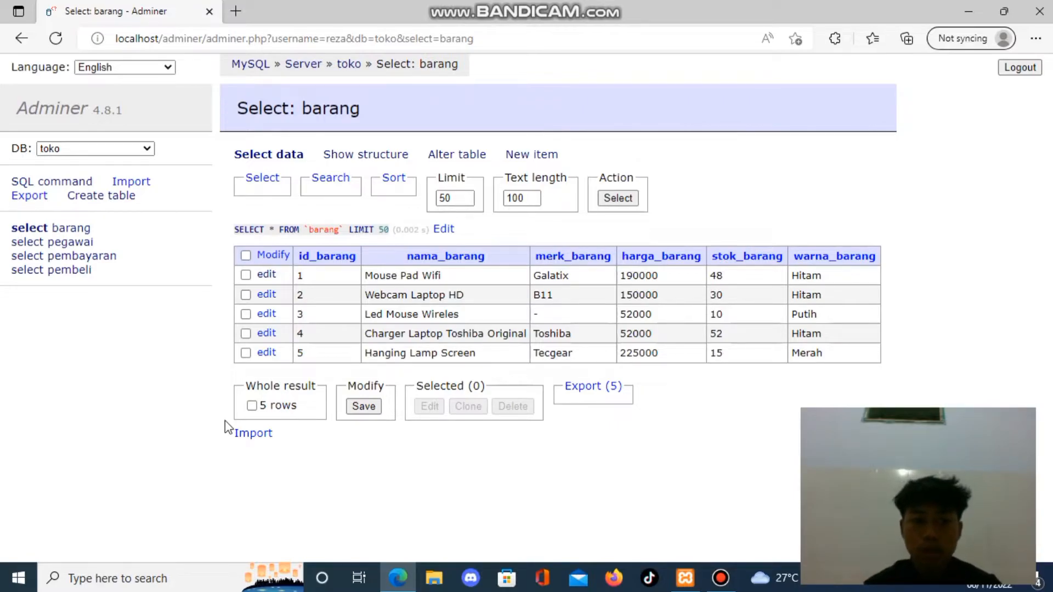
click(81, 245)
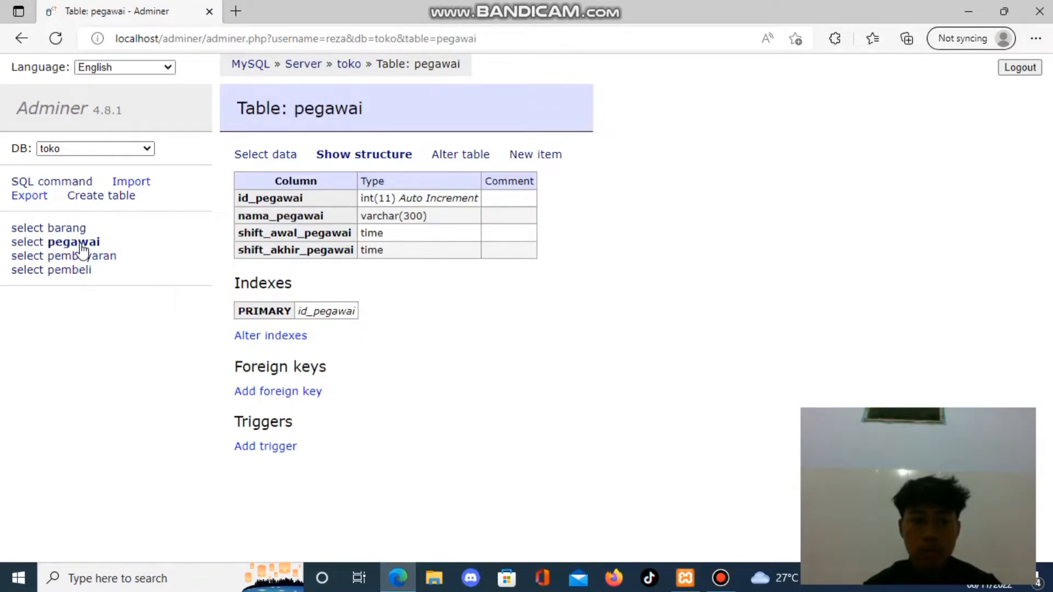
click(271, 155)
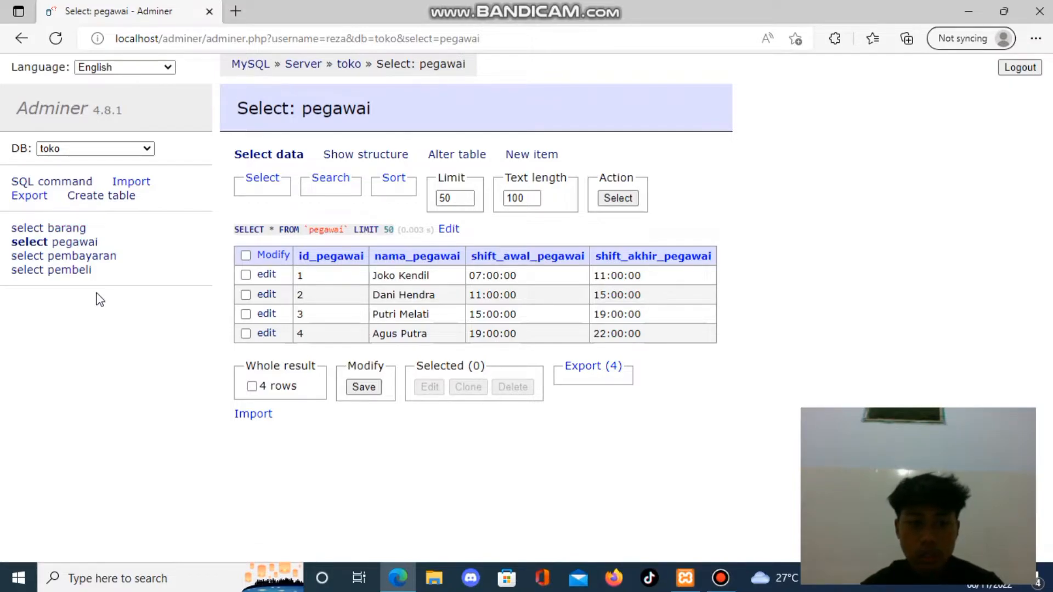
Display the stored records of the pembeli table and of the pembayaran table, including the pembayaran date column.
click(98, 258)
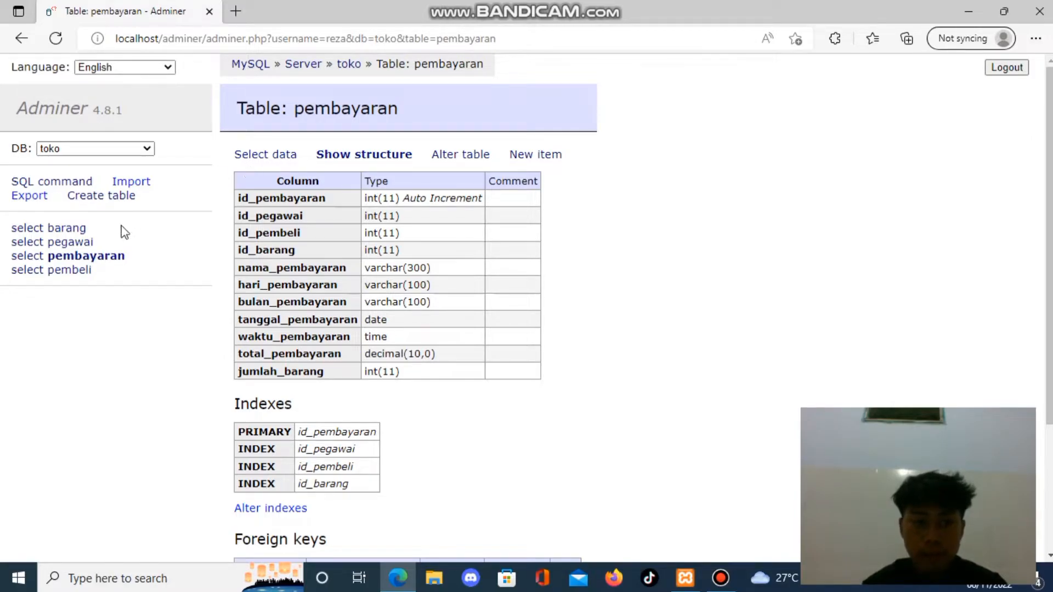
click(78, 273)
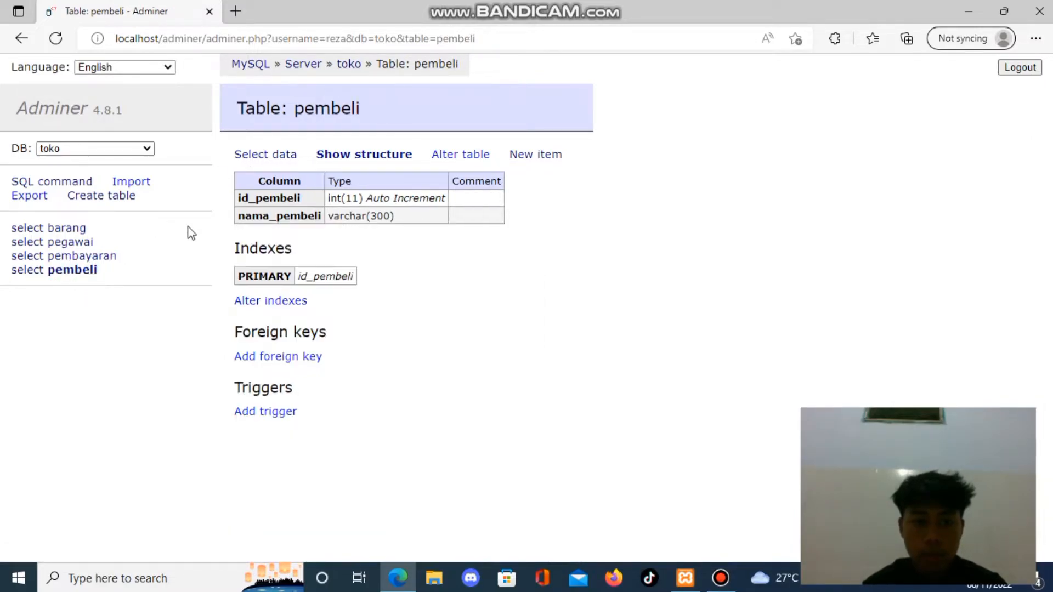
click(266, 156)
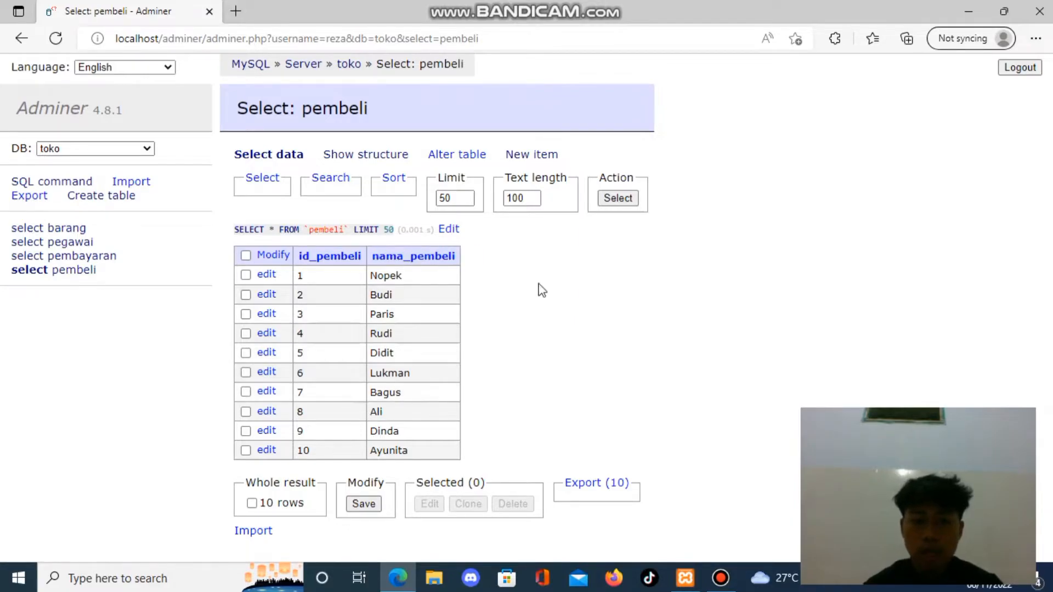
click(115, 259)
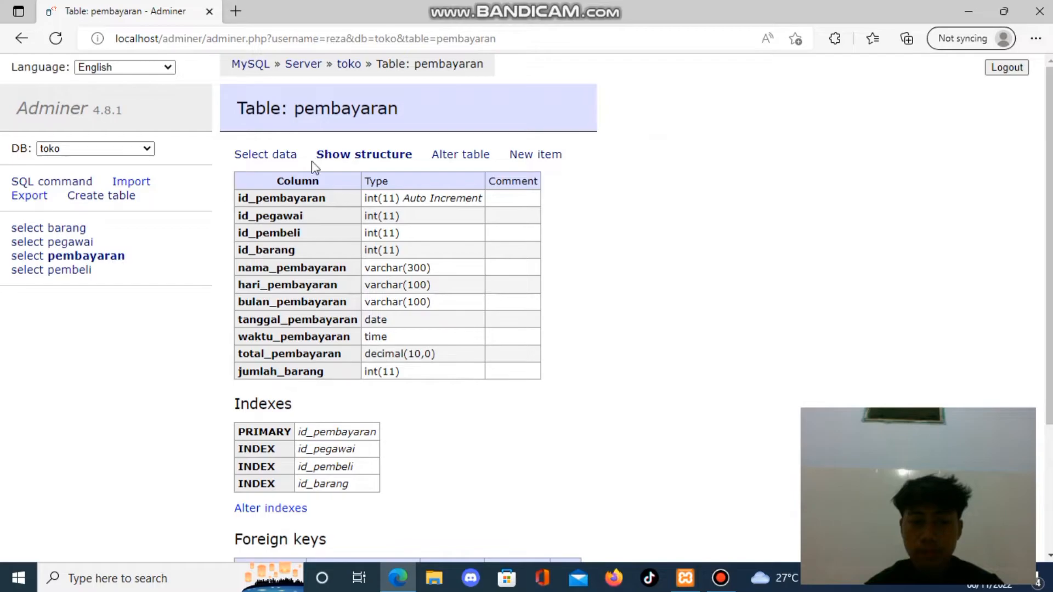
click(277, 159)
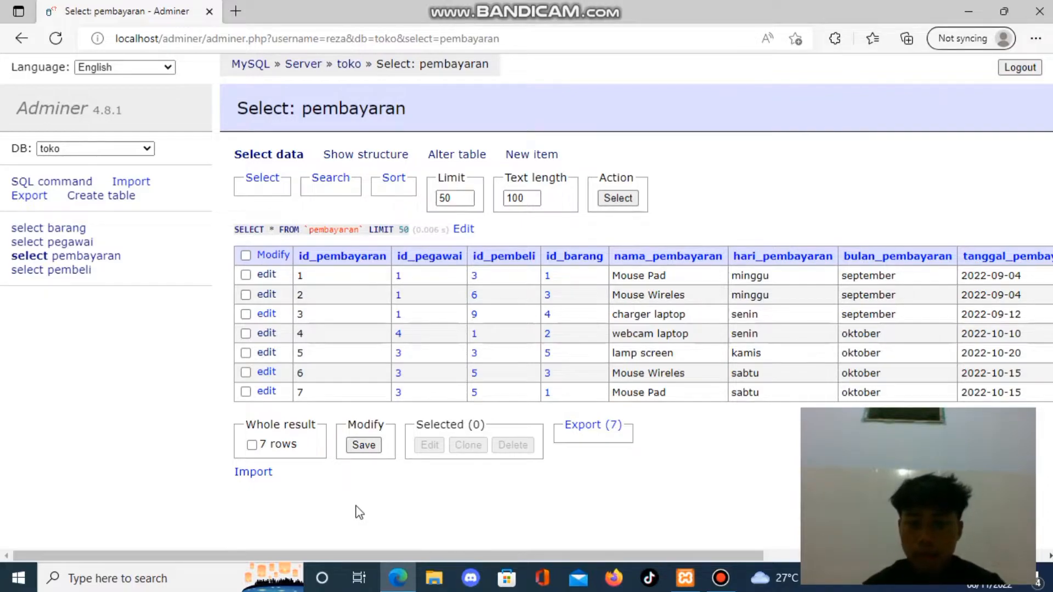
drag(363, 550, 395, 545)
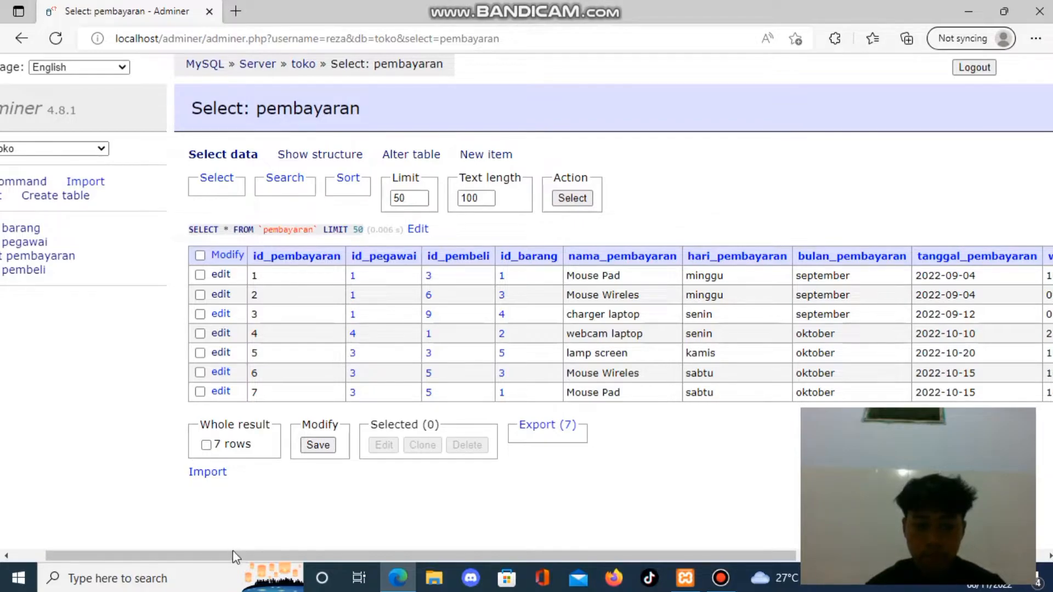
drag(233, 553, 155, 545)
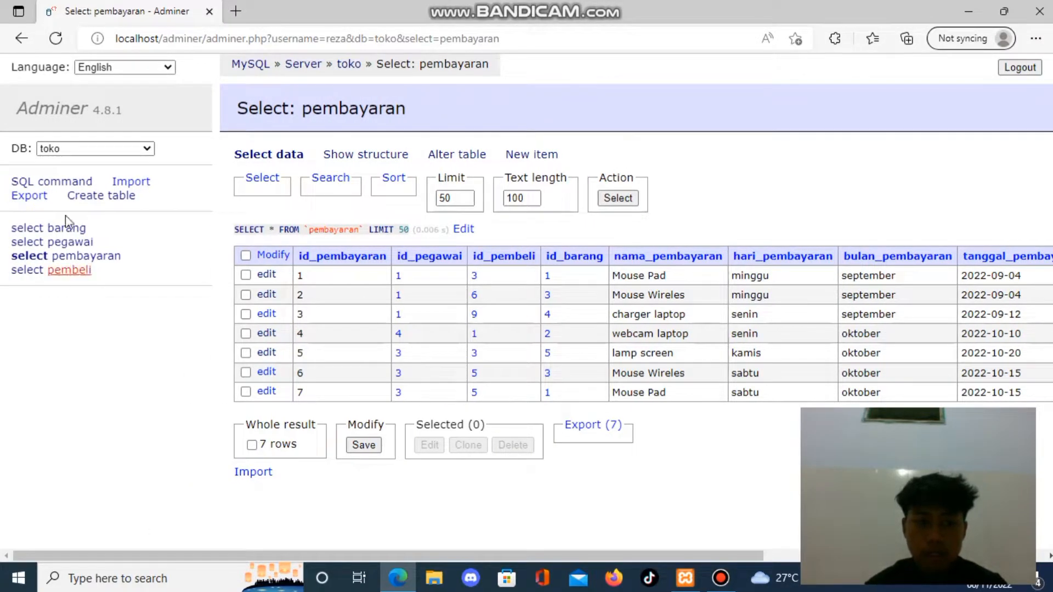
Open the pembayaran table in a second browser tab and the SQL command page in the first one.
click(64, 185)
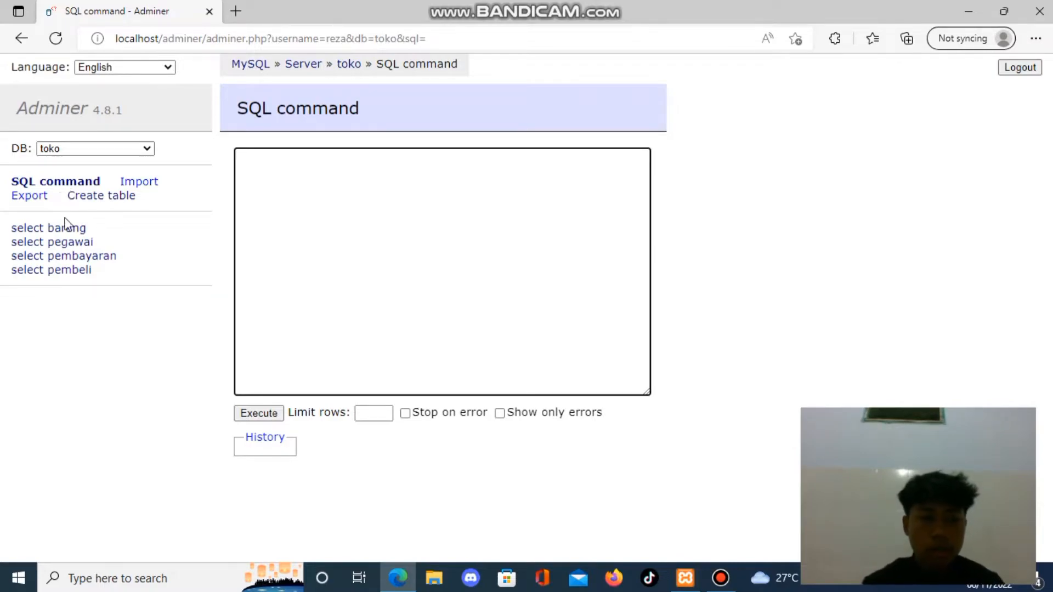
click(80, 257)
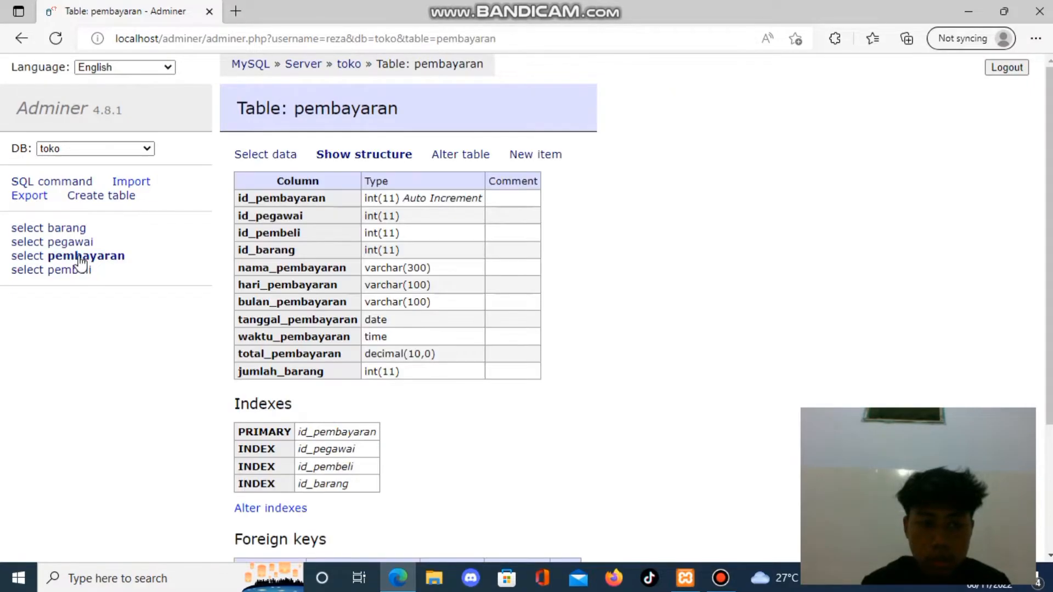
drag(81, 261, 305, 6)
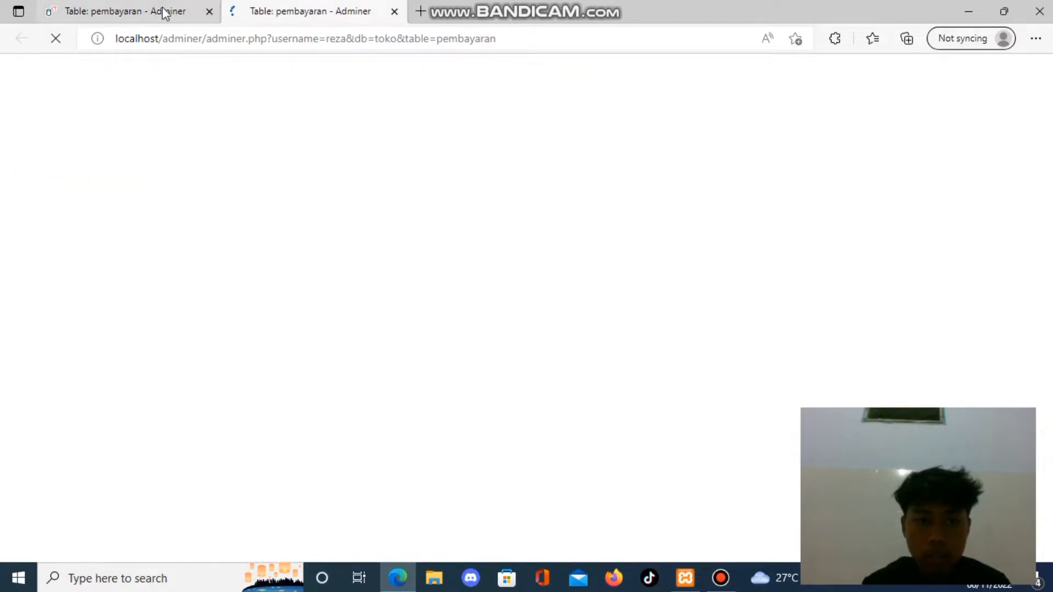
click(160, 13)
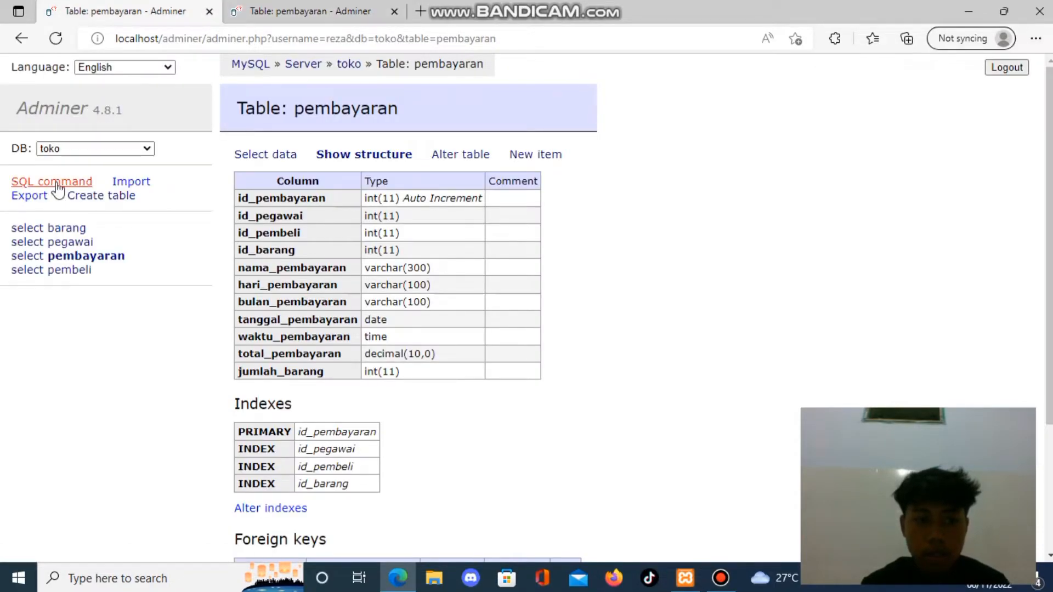
click(63, 185)
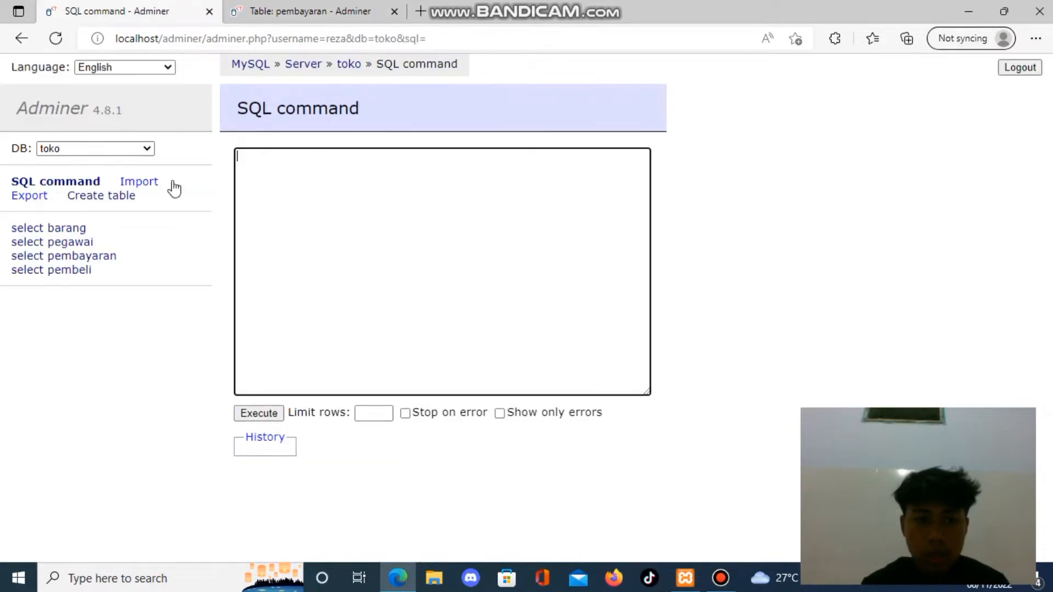
Show the pembayaran records in the second browser tab, with the columns through waktu_pembayaran in view.
click(328, 17)
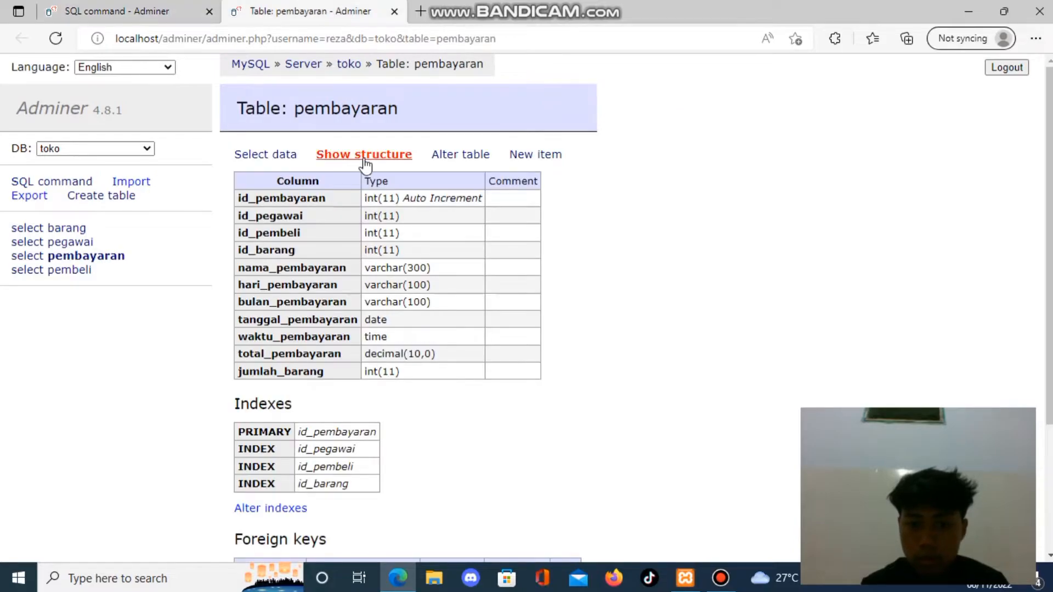
click(292, 160)
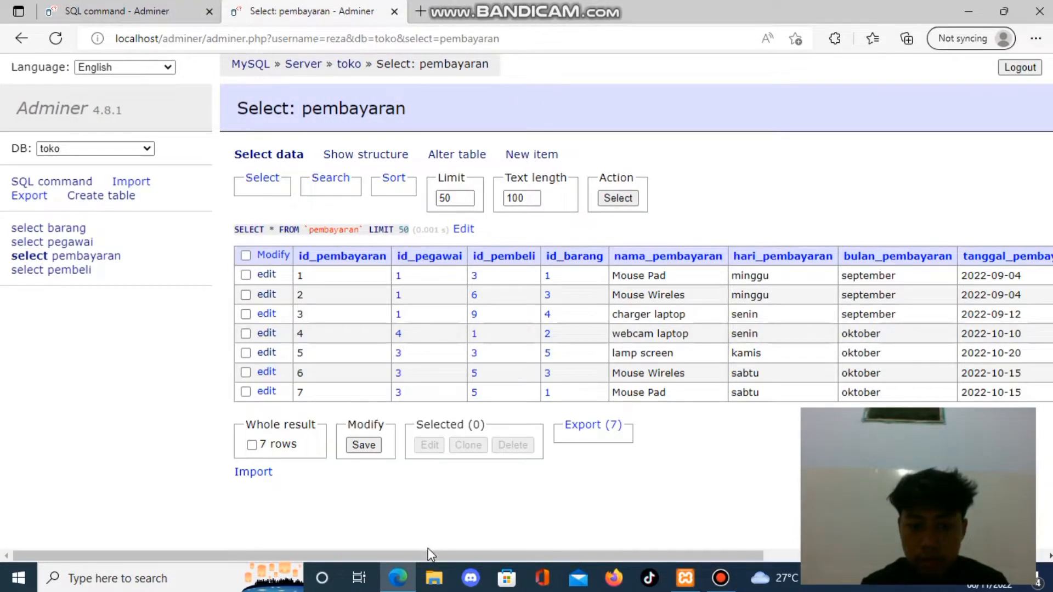
drag(425, 554, 540, 555)
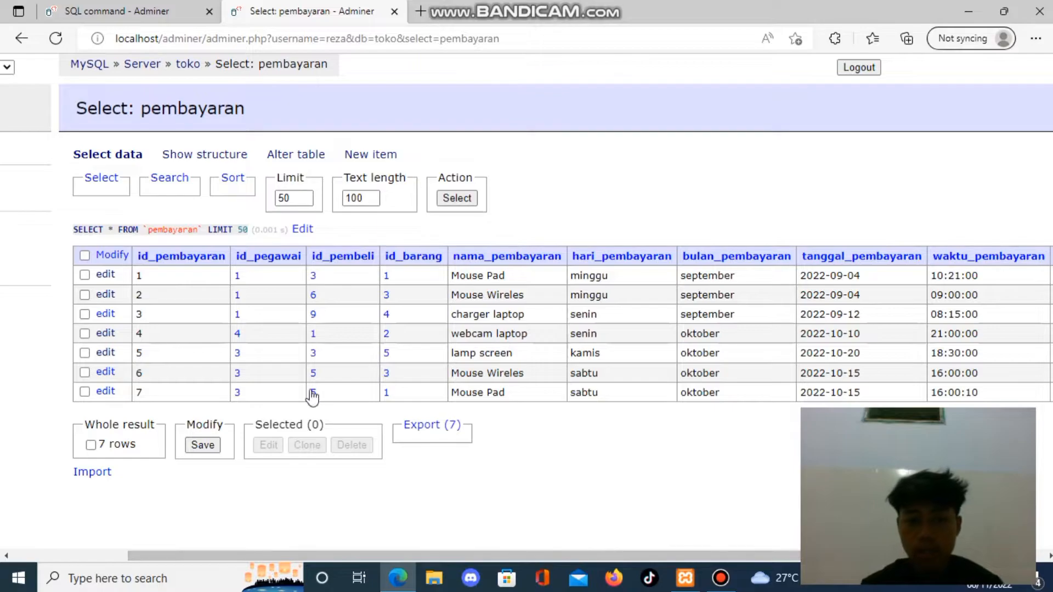
Write the query line "select * from pembayaran" on the SQL command page in the first browser tab.
click(134, 12)
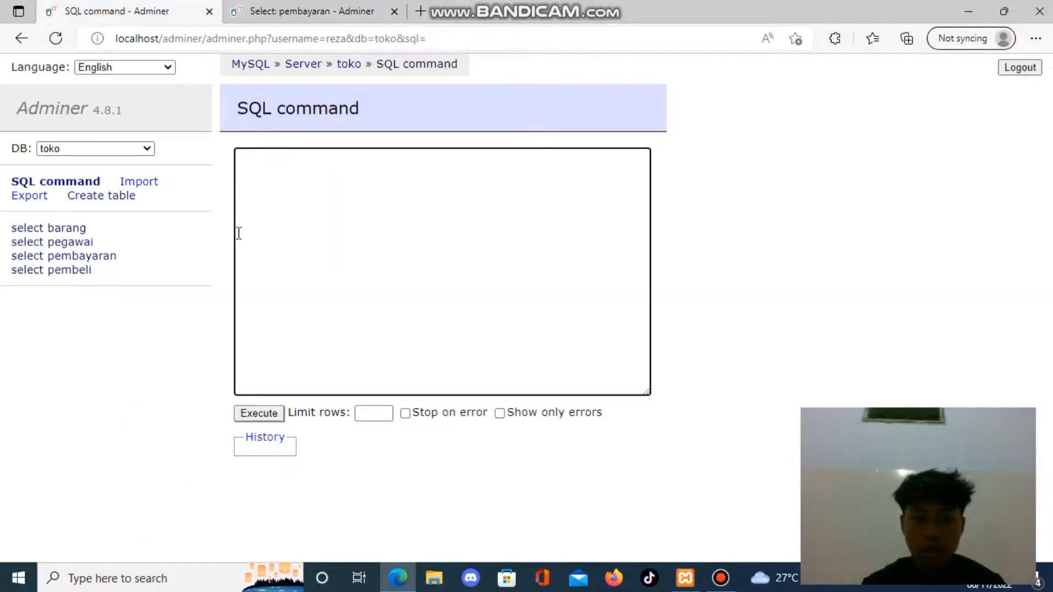
text(select )
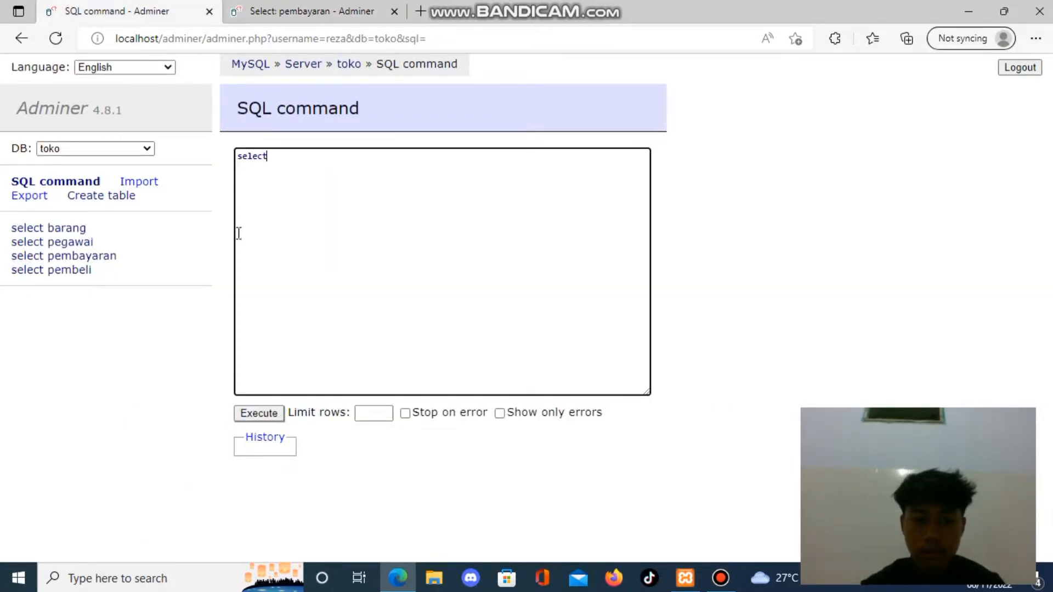
text(* from pembayara)
text(n)
key(Return)
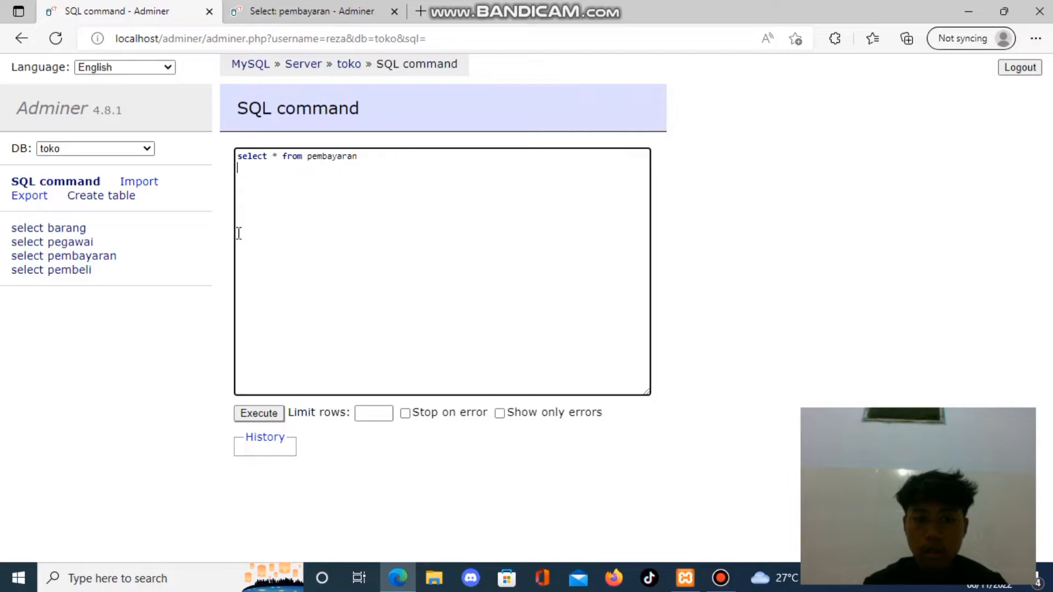
Add the condition "where hari_pembayaran = 'minggu';" on the second line, run the query and view the result columns through waktu_pembayaran.
text(where)
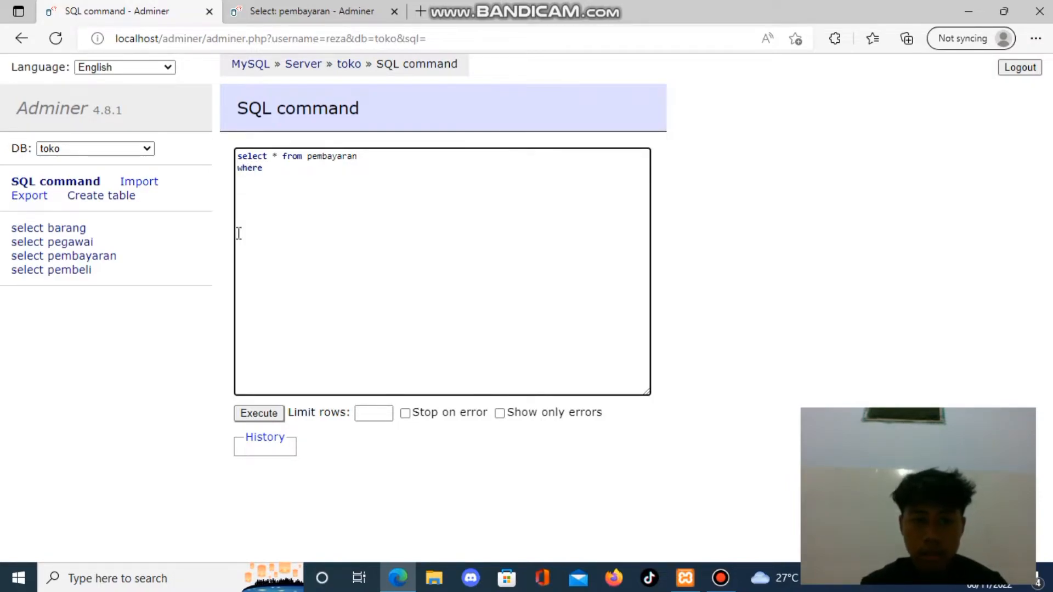
click(255, 9)
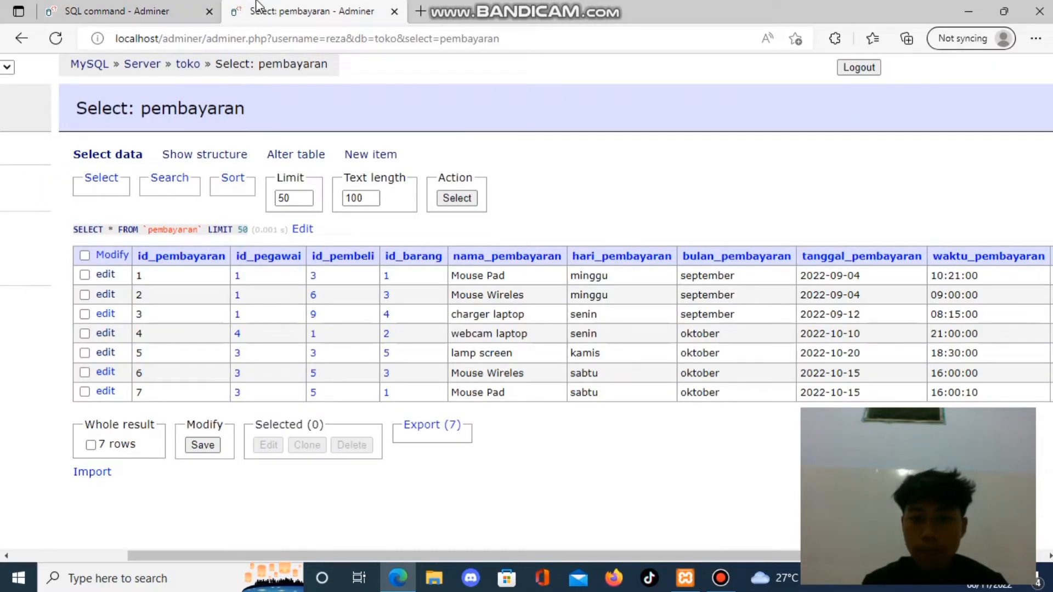
click(116, 5)
text(har)
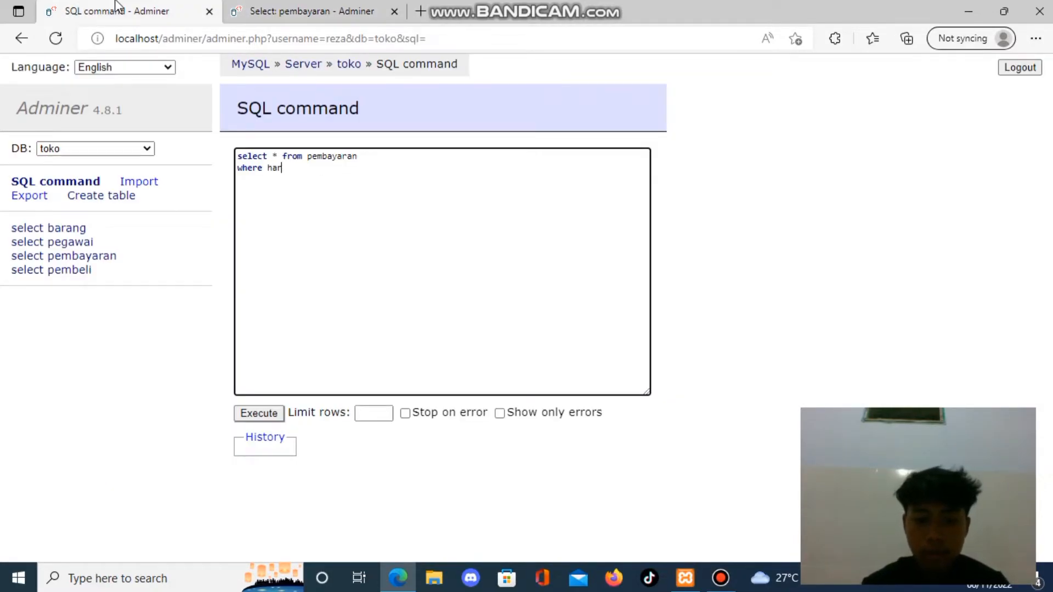
text(i_pembayar)
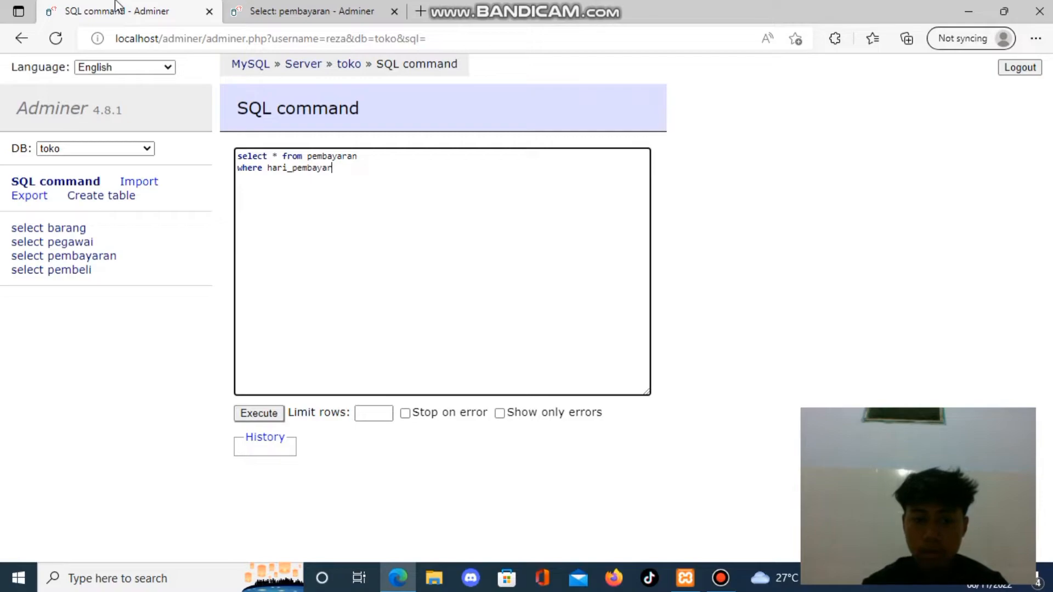
text(an )
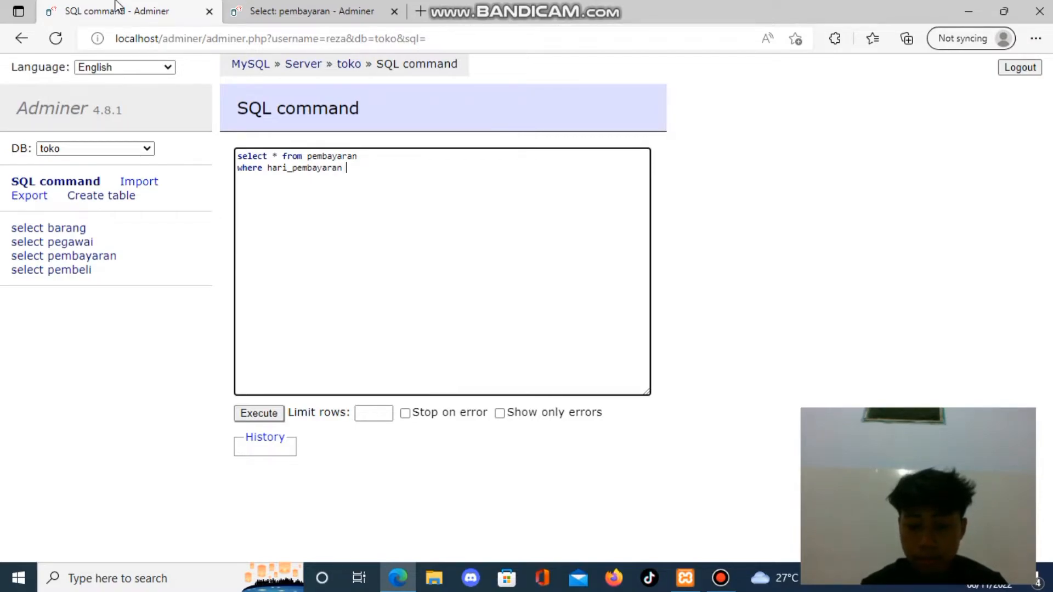
text(= 'mi)
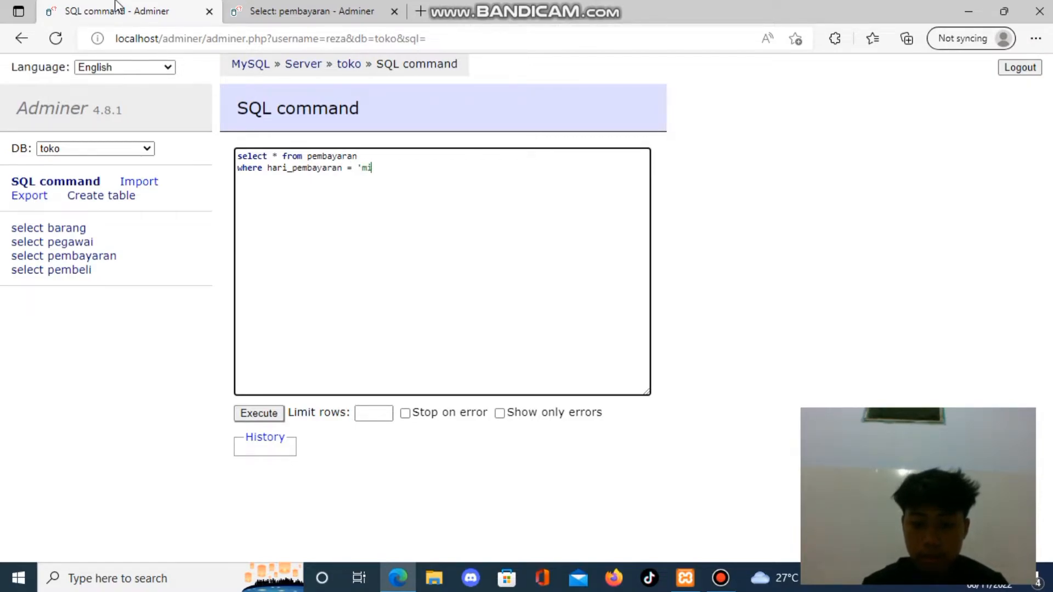
text(nggu';)
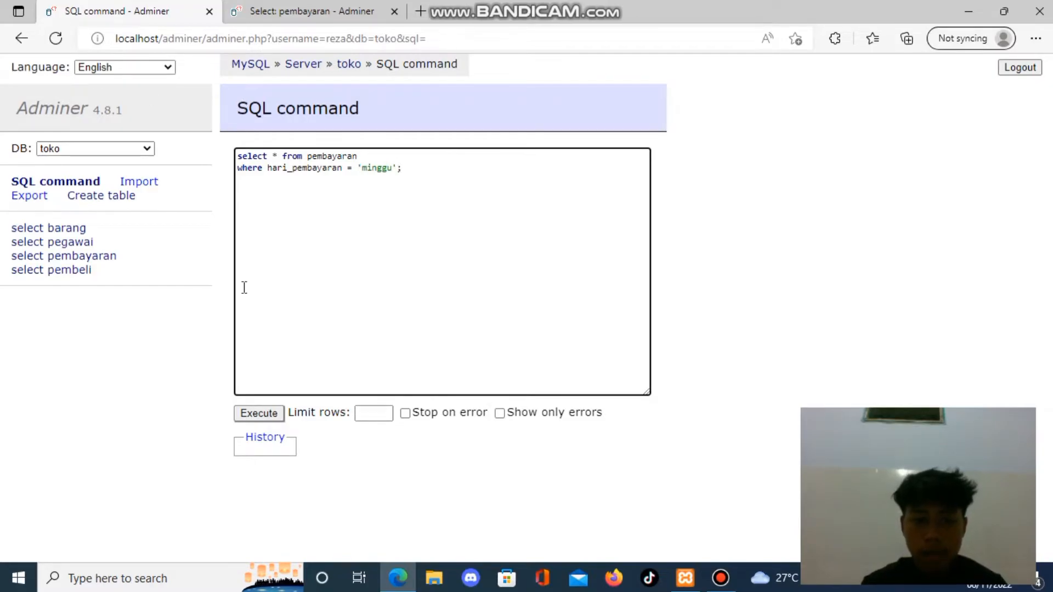
click(242, 413)
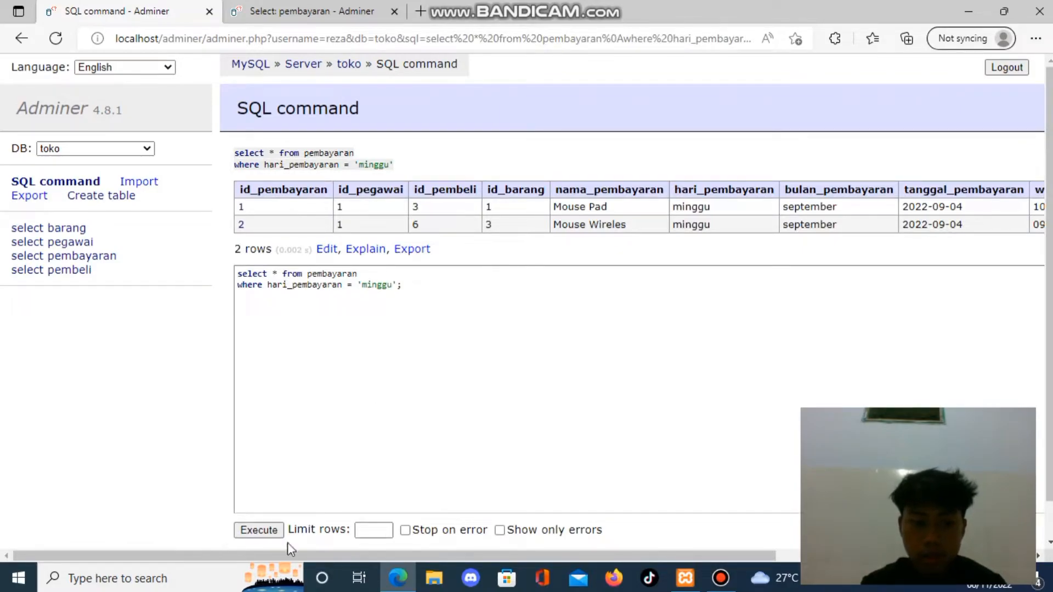
drag(292, 556, 361, 559)
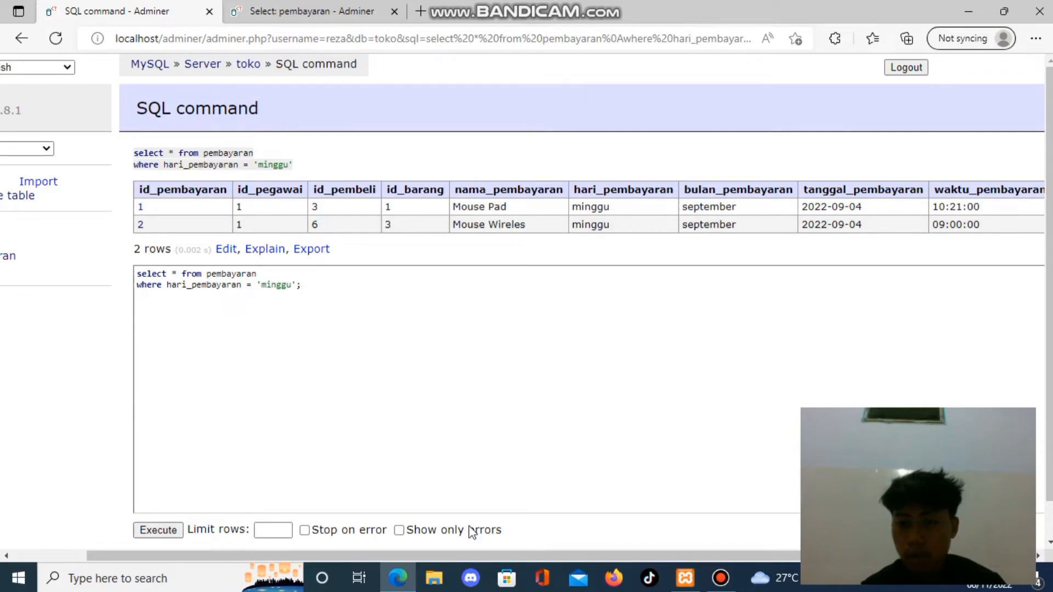
Review the remaining result columns, change the hari_pembayaran condition to 'senin' and run the query.
drag(424, 555, 531, 551)
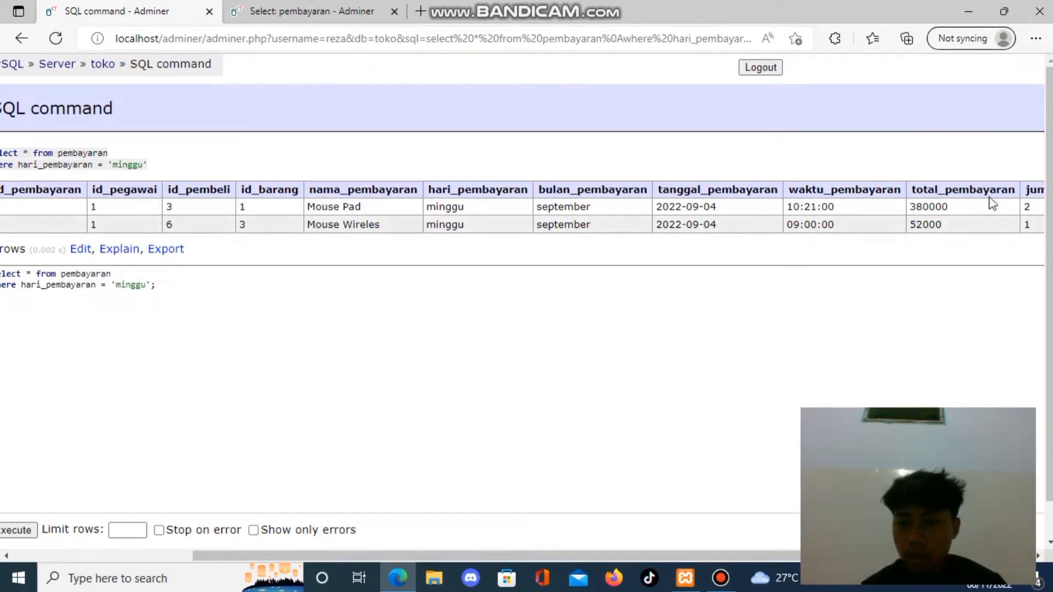
drag(481, 551, 291, 557)
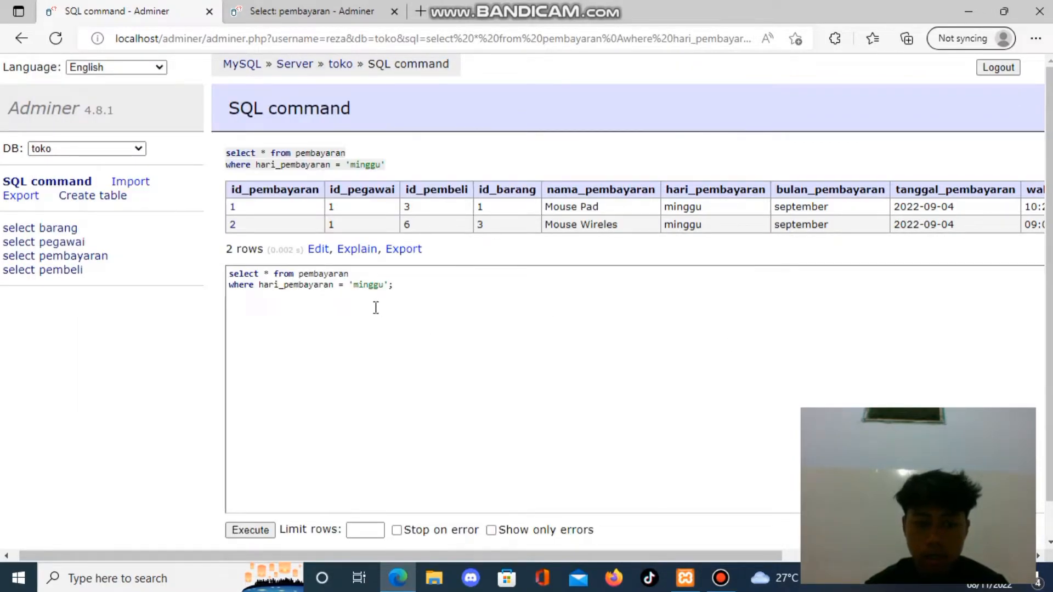
click(382, 285)
key(BackSpace)
key(BackSpace)
key(BackSpace)
key(BackSpace)
key(BackSpace)
key(BackSpace)
text(senin)
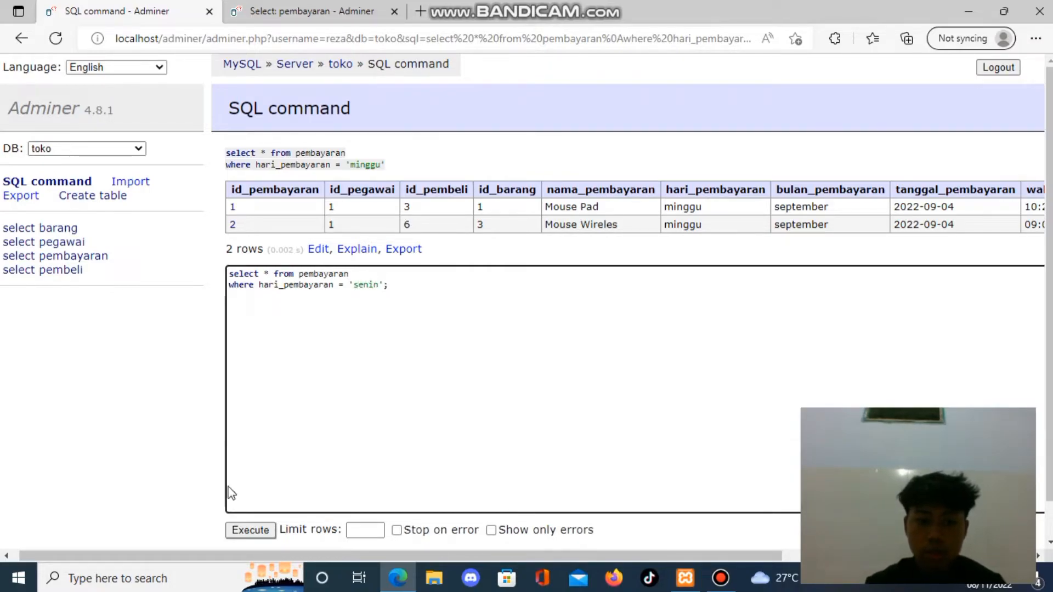
click(250, 530)
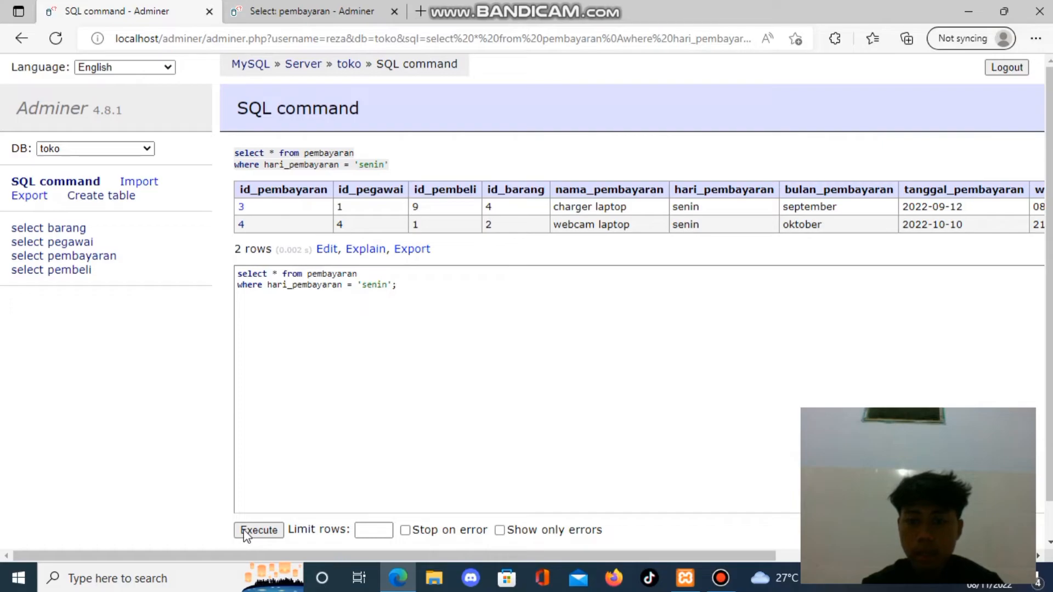
Change the hari_pembayaran condition to 'kamis' and run the query.
click(387, 286)
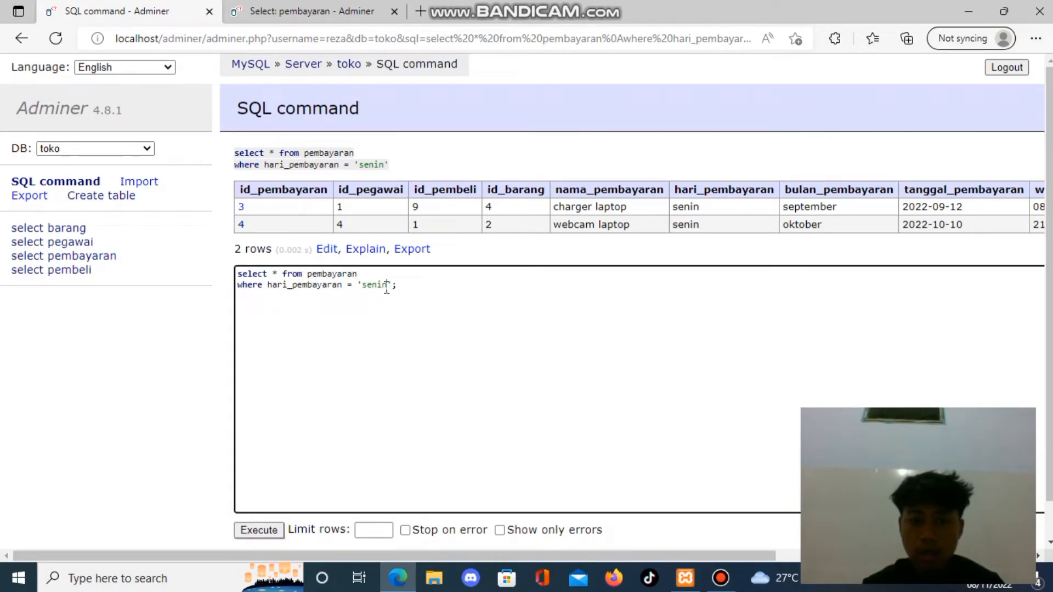
key(BackSpace)
key(BackSpace)
key(BackSpace)
key(BackSpace)
key(BackSpace)
text(kamis)
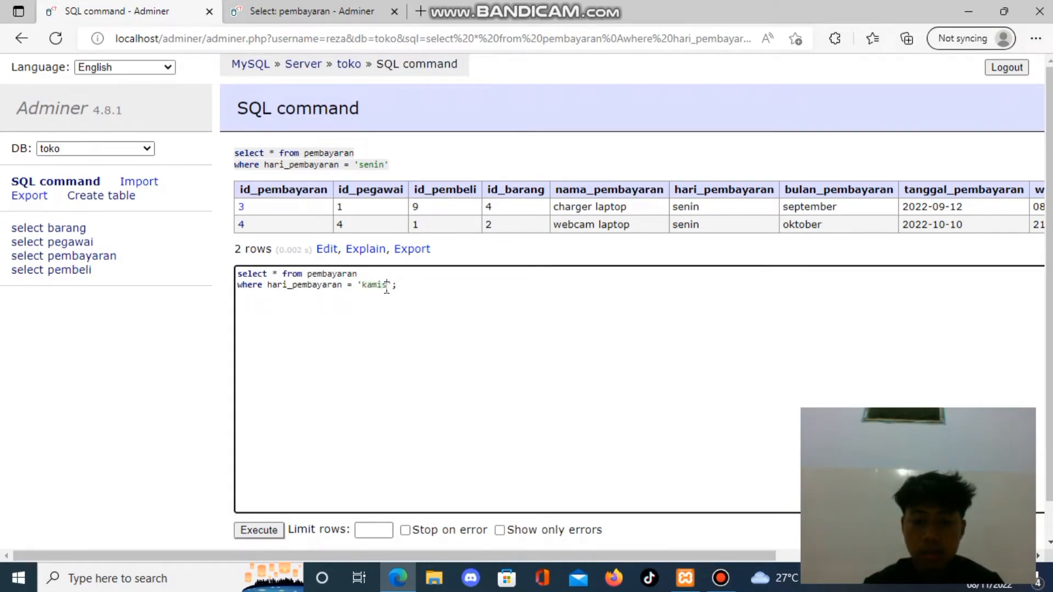
click(254, 529)
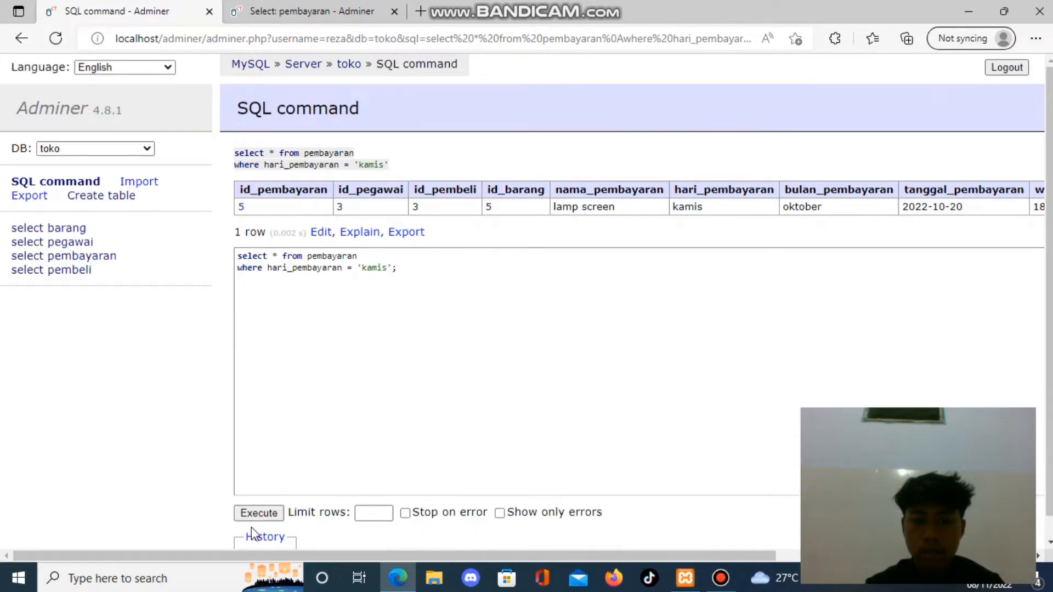
Check the pembayaran records in the second browser tab, set the hari_pembayaran condition to 'sabtu' in the first one and run the query.
click(329, 8)
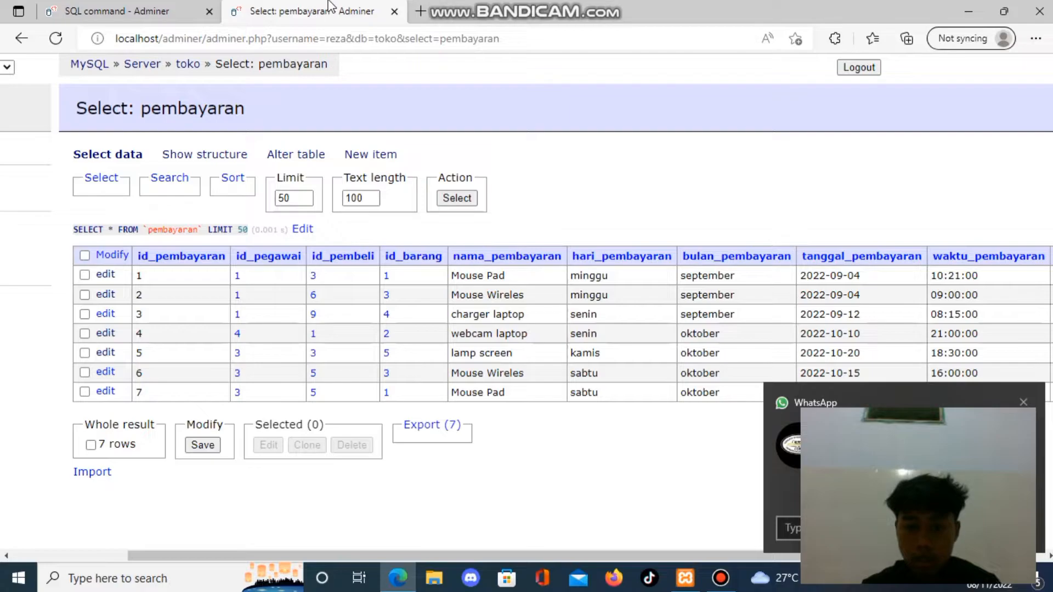
click(146, 10)
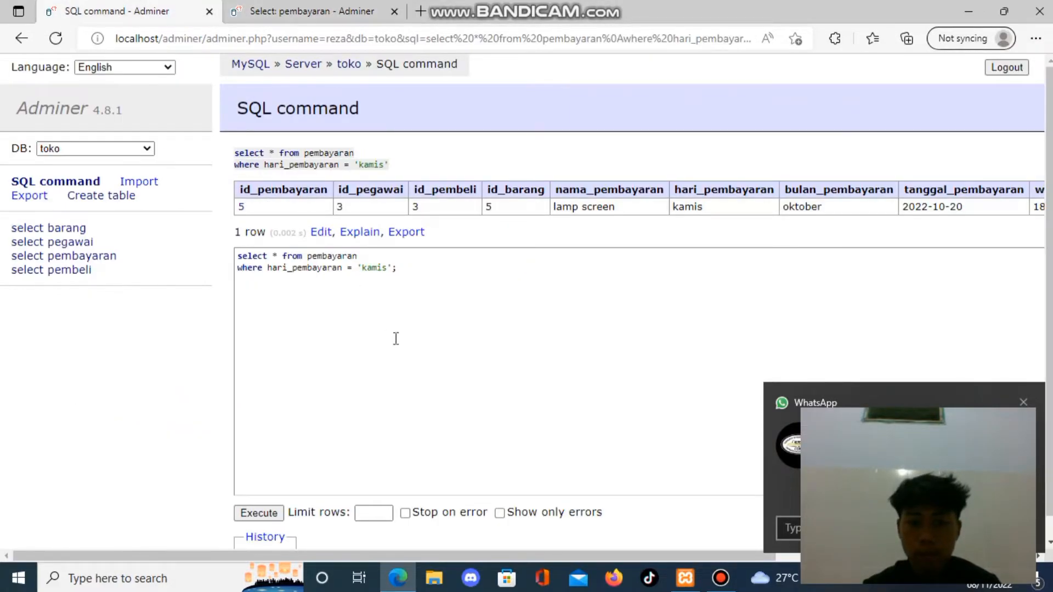
click(389, 268)
key(BackSpace)
key(BackSpace)
key(BackSpace)
key(BackSpace)
key(BackSpace)
text(sabtu)
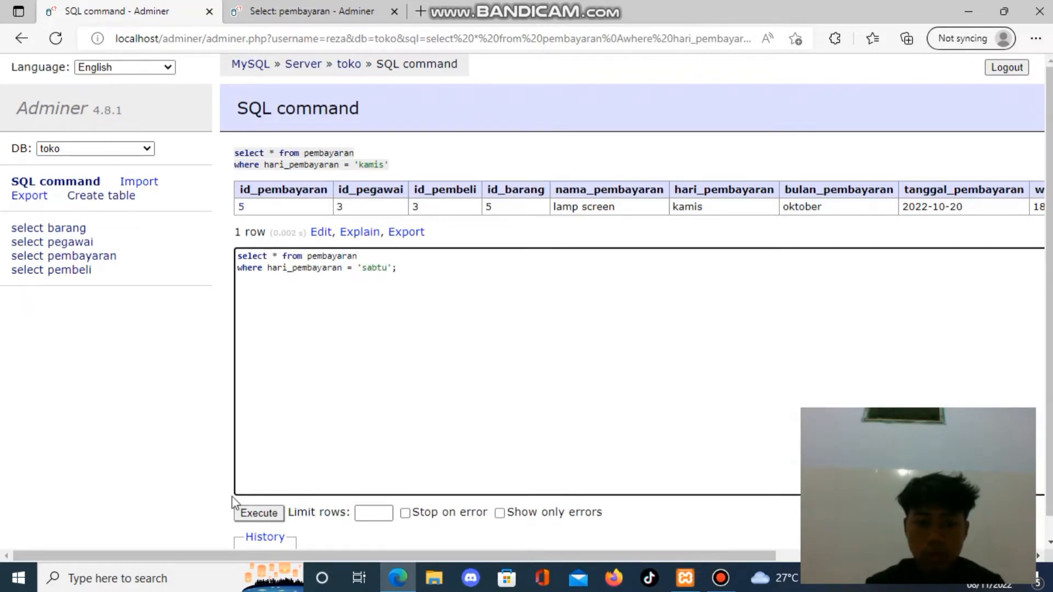
click(245, 512)
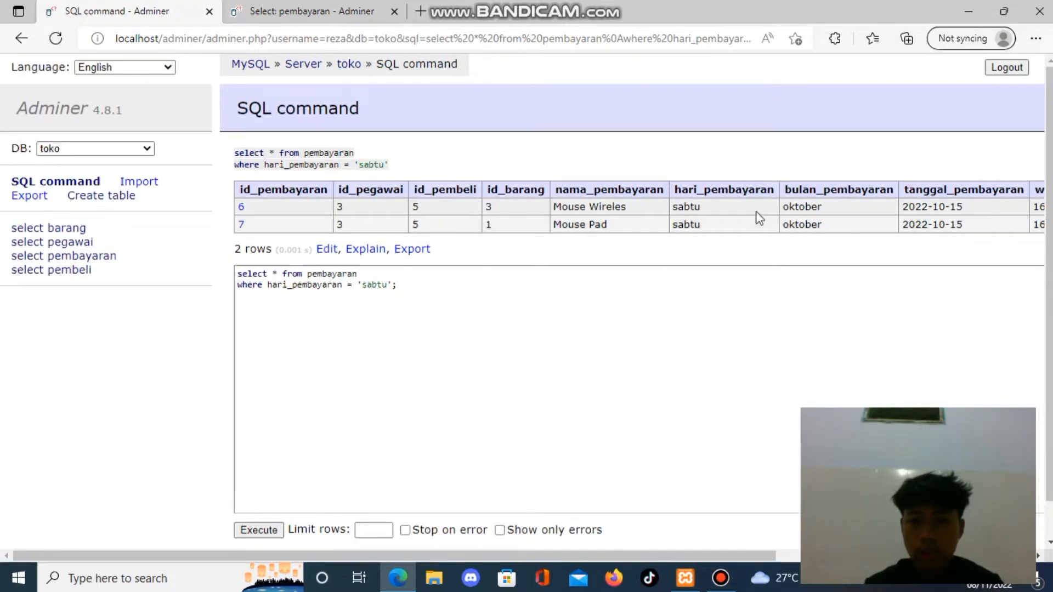
Clear the day value from the hari_pembayaran condition, leaving only the empty quotes.
click(421, 291)
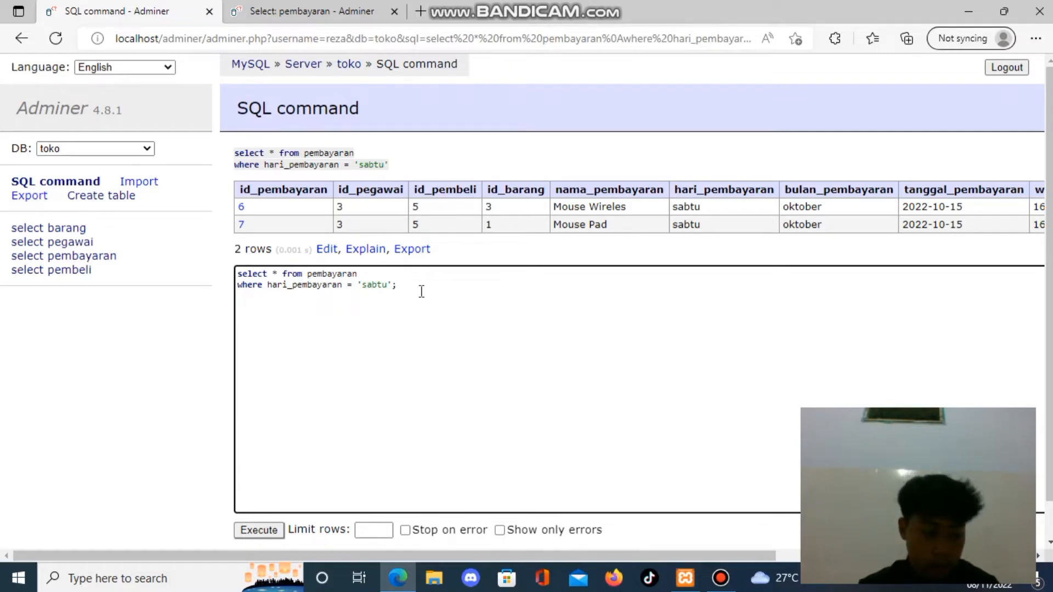
key(Left)
key(Left)
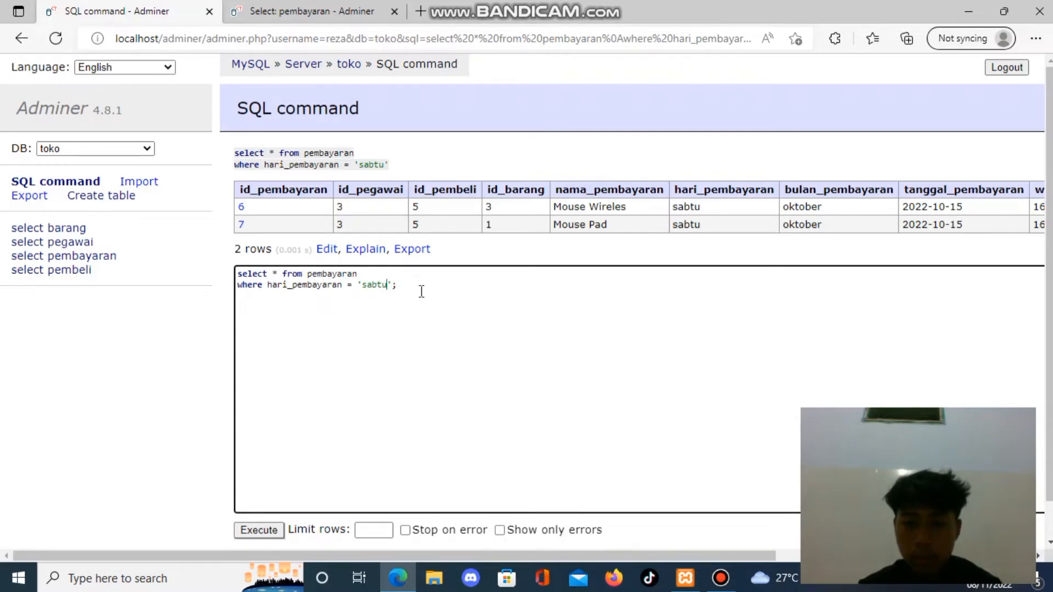
key(BackSpace)
key(BackSpace)
key(BackSpace)
key(BackSpace)
key(BackSpace)
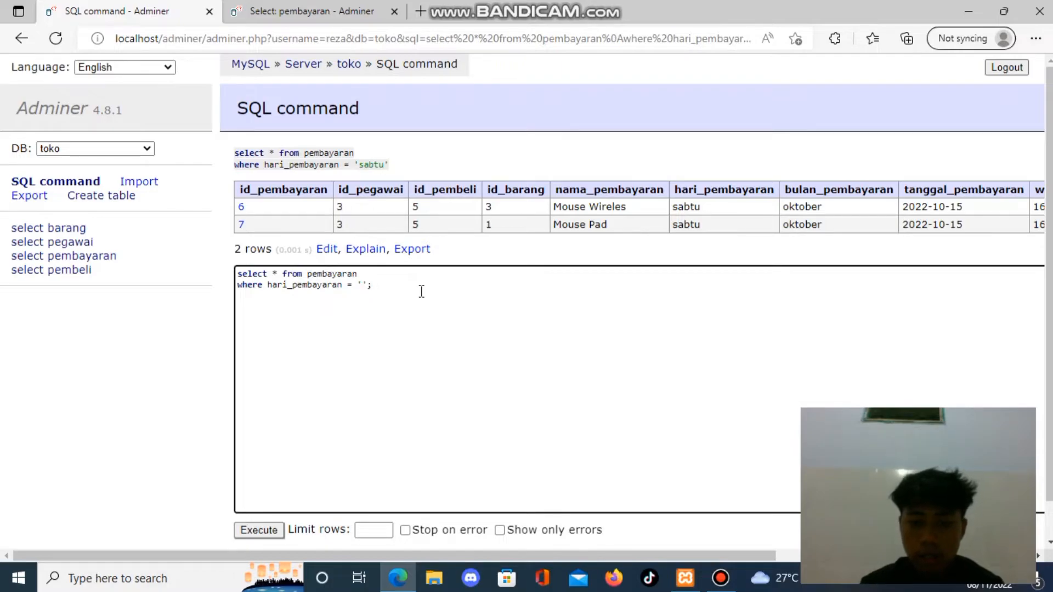
Check the pembayaran columns in the second browser tab and change the condition's column to bulan_pembayaran in the first one.
click(306, 5)
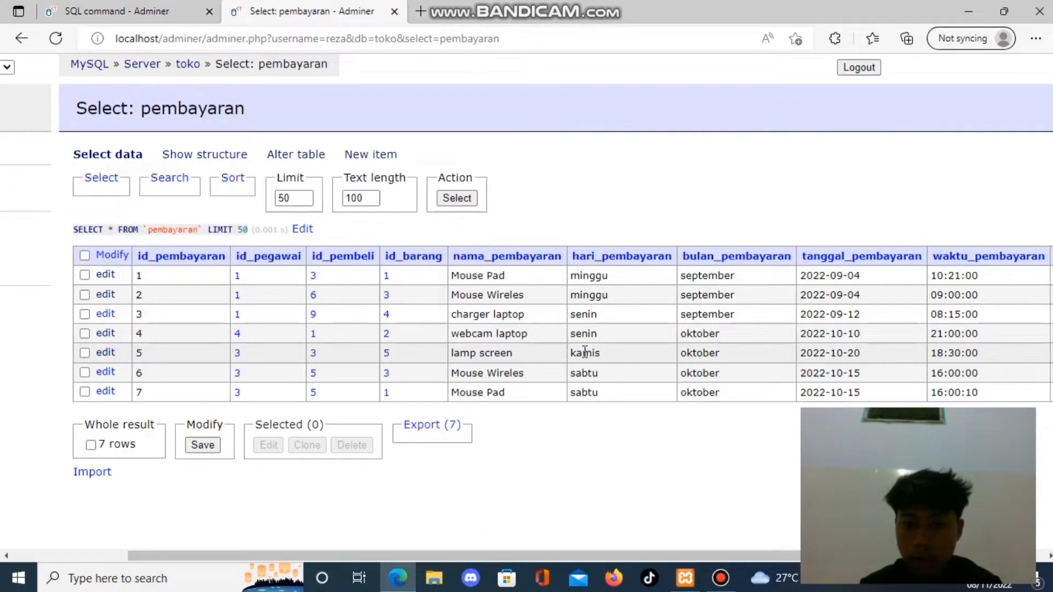
click(160, 10)
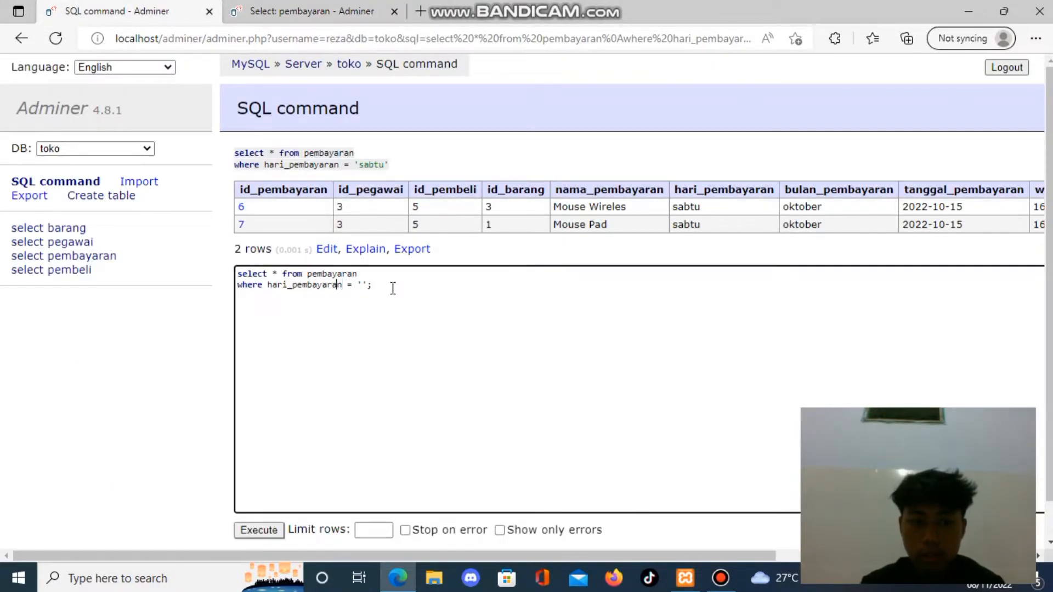
key(Left)
key(Left)
key(Left)
key(Left)
key(BackSpace)
key(BackSpace)
key(BackSpace)
key(BackSpace)
text(bulan)
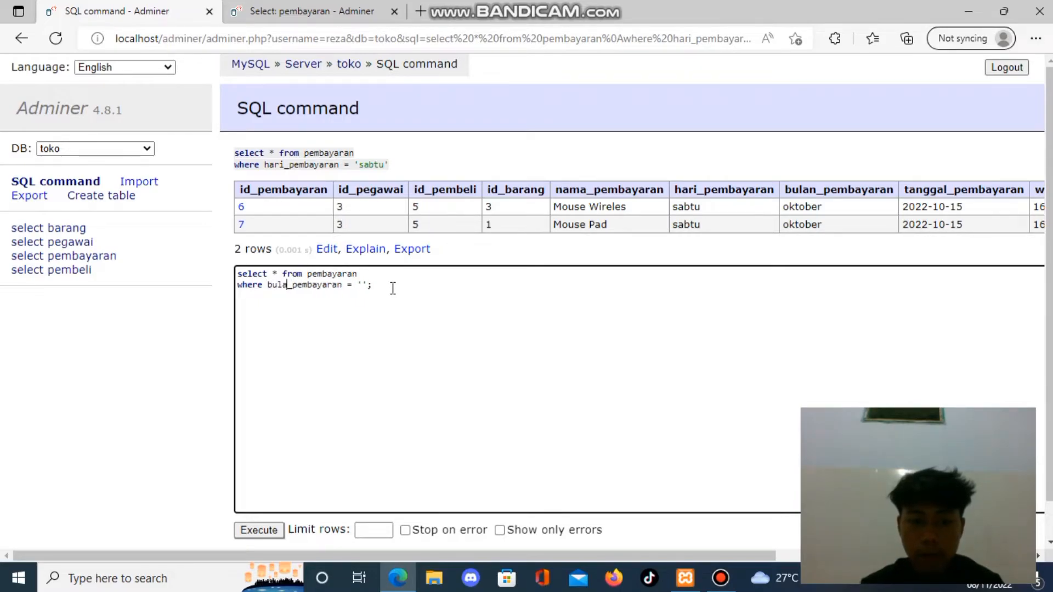
Enter 'september' as the bulan_pembayaran value, run the query and view the result columns.
key(Right)
key(Right)
key(Right)
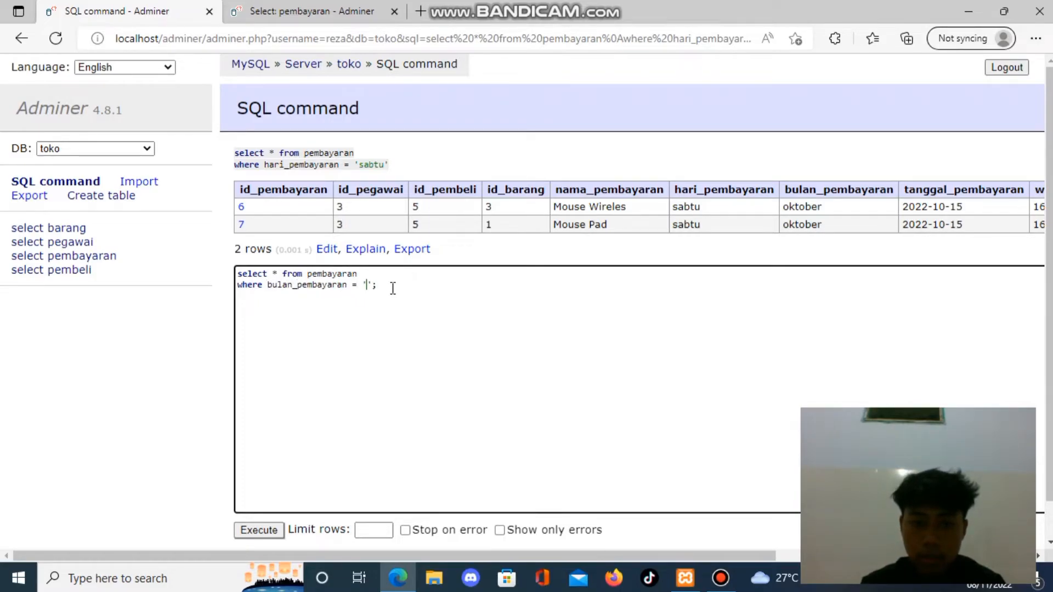
text(september)
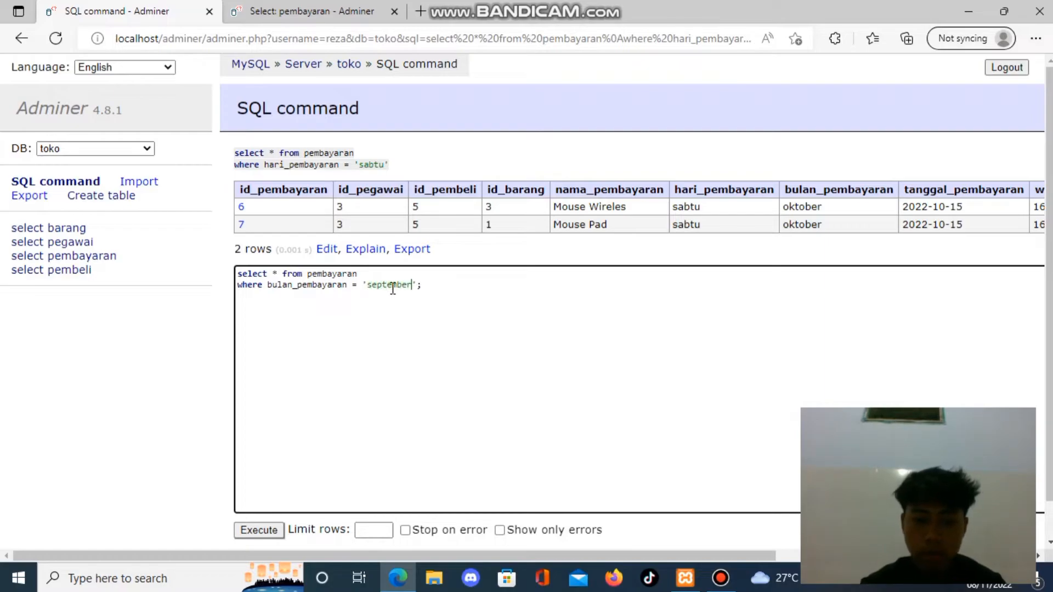
click(248, 536)
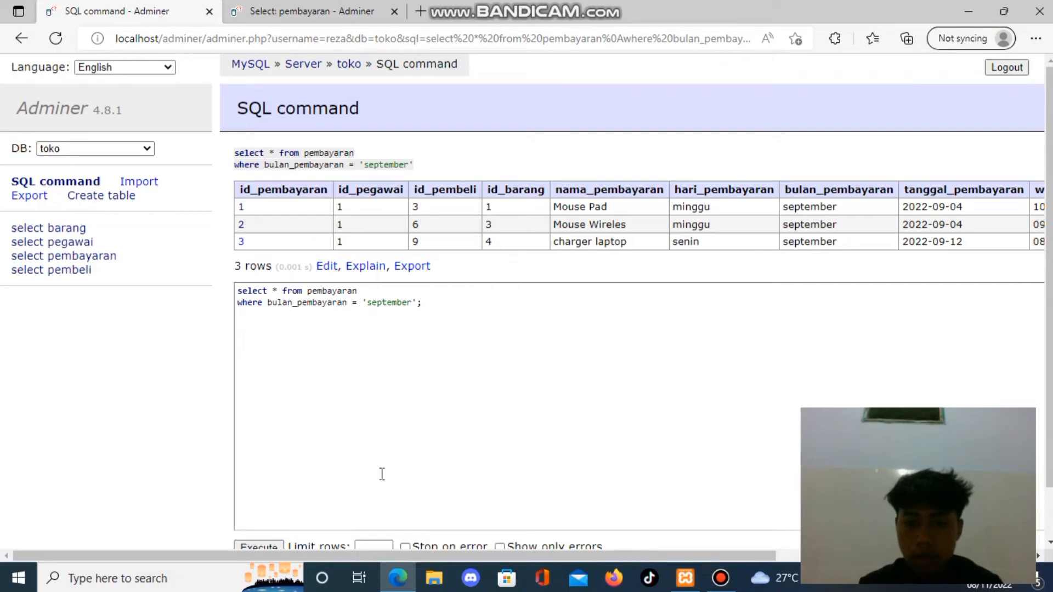
drag(381, 554, 429, 554)
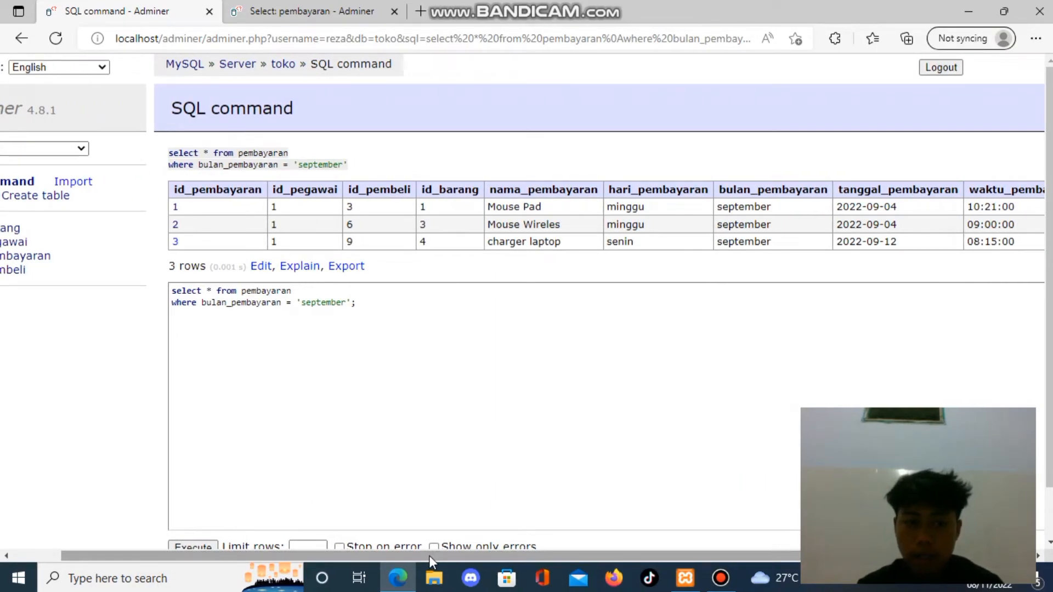
Change the bulan_pembayaran condition to 'oktober', run the query and view the result columns.
click(344, 305)
key(BackSpace)
key(BackSpace)
key(BackSpace)
key(BackSpace)
key(BackSpace)
key(BackSpace)
key(BackSpace)
key(BackSpace)
key(BackSpace)
text(oktober)
click(193, 546)
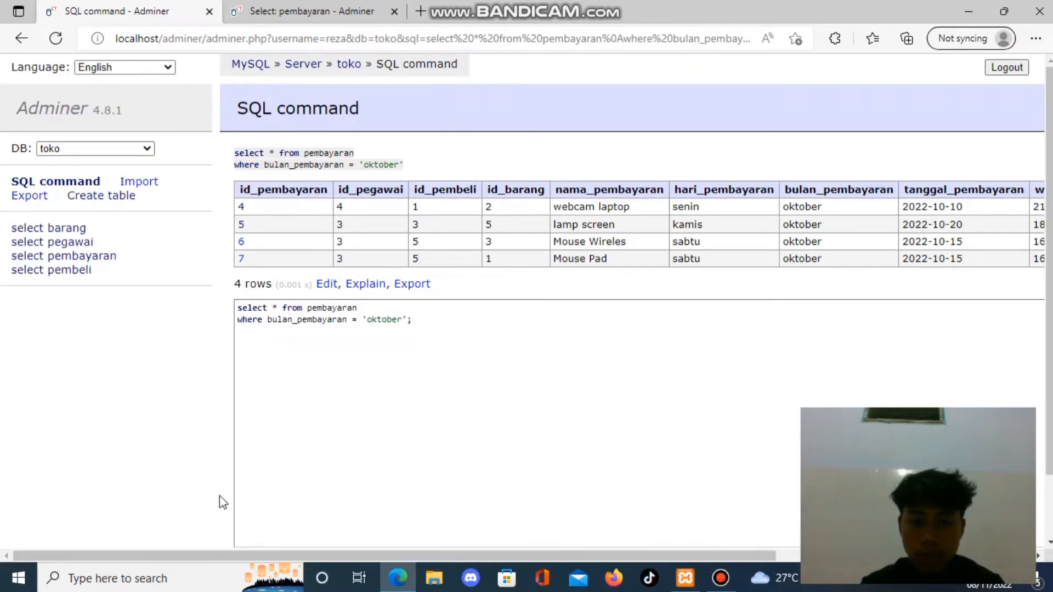
drag(174, 556, 208, 562)
Replace the whole query with "select" on the first line and "from pembayaran p" on the second.
click(395, 413)
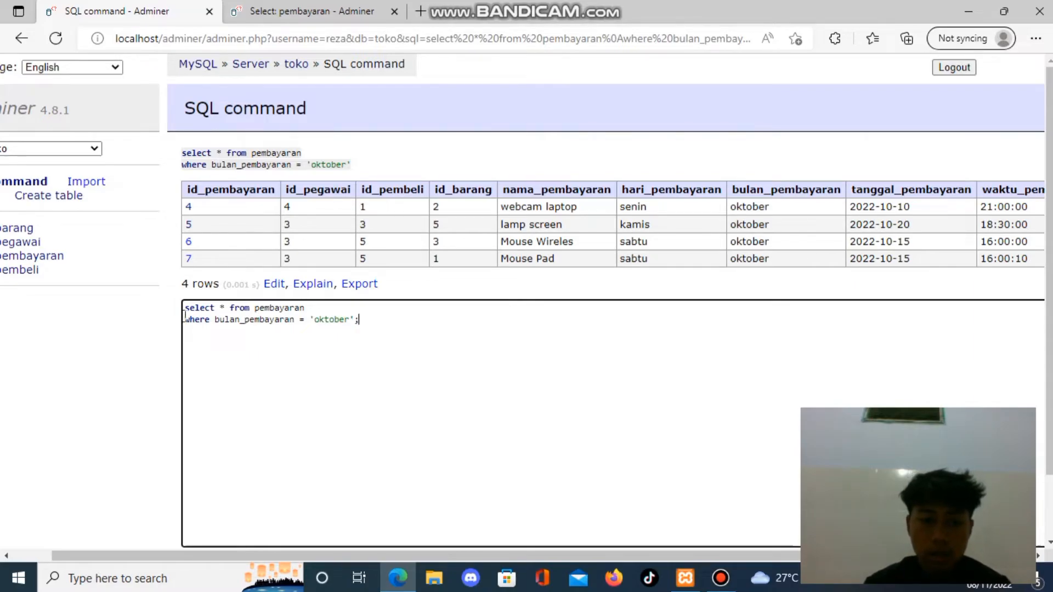
drag(358, 322, 182, 308)
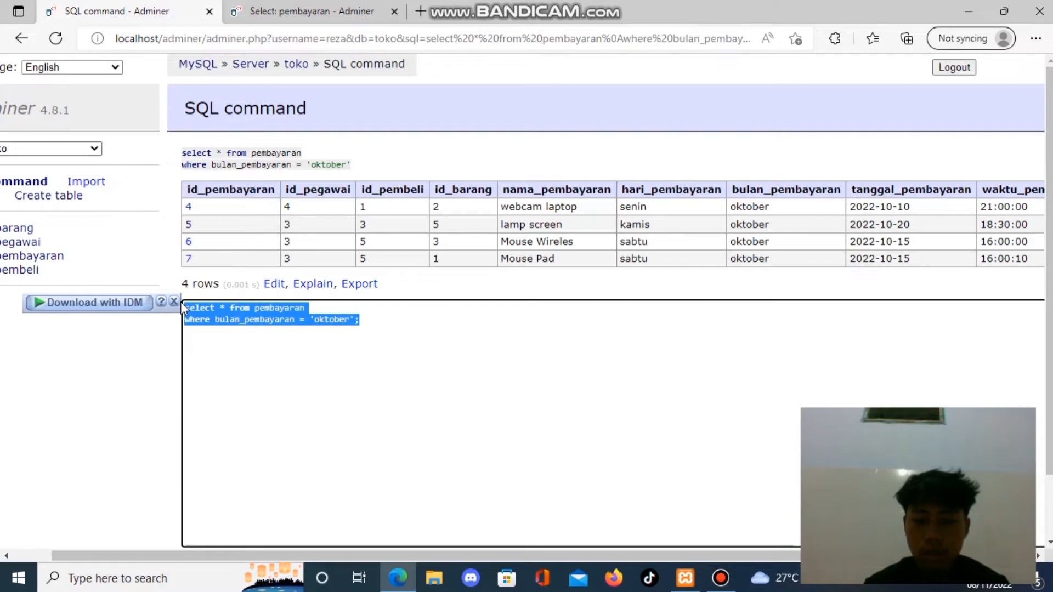
key(BackSpace)
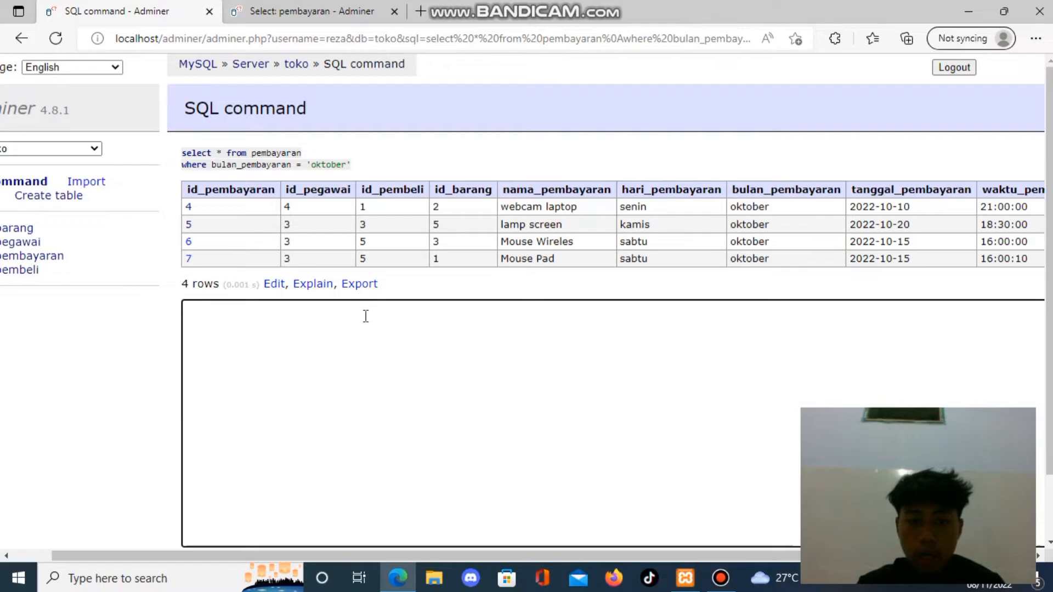
text(select)
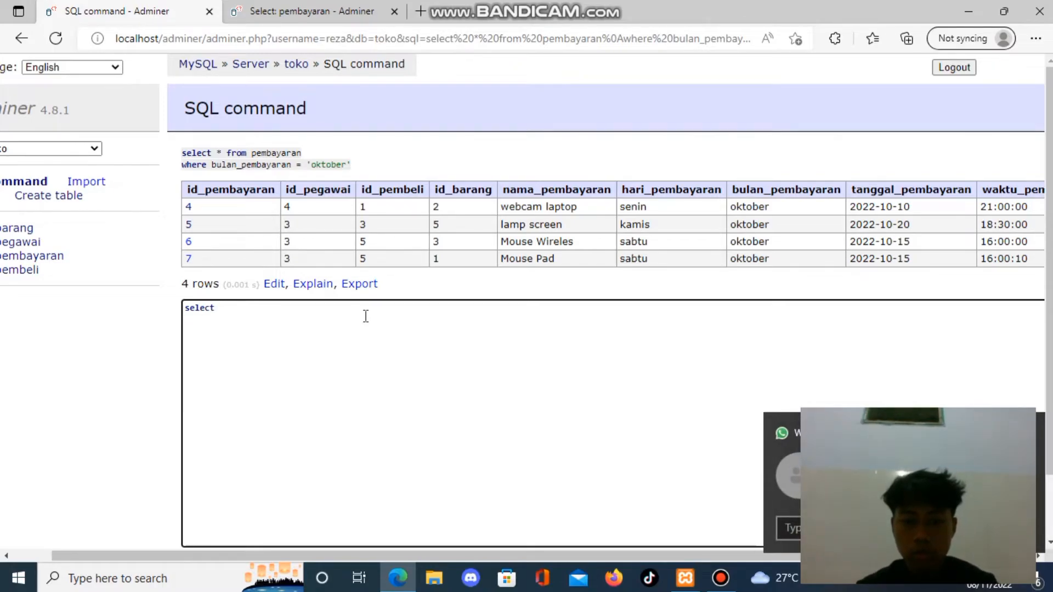
text(from)
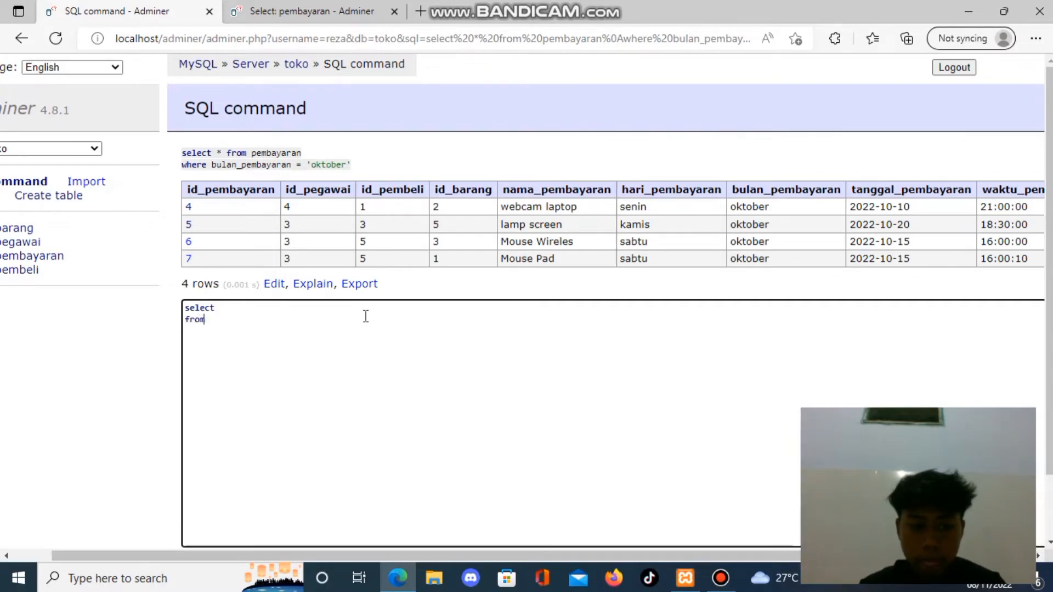
text( pembayaran)
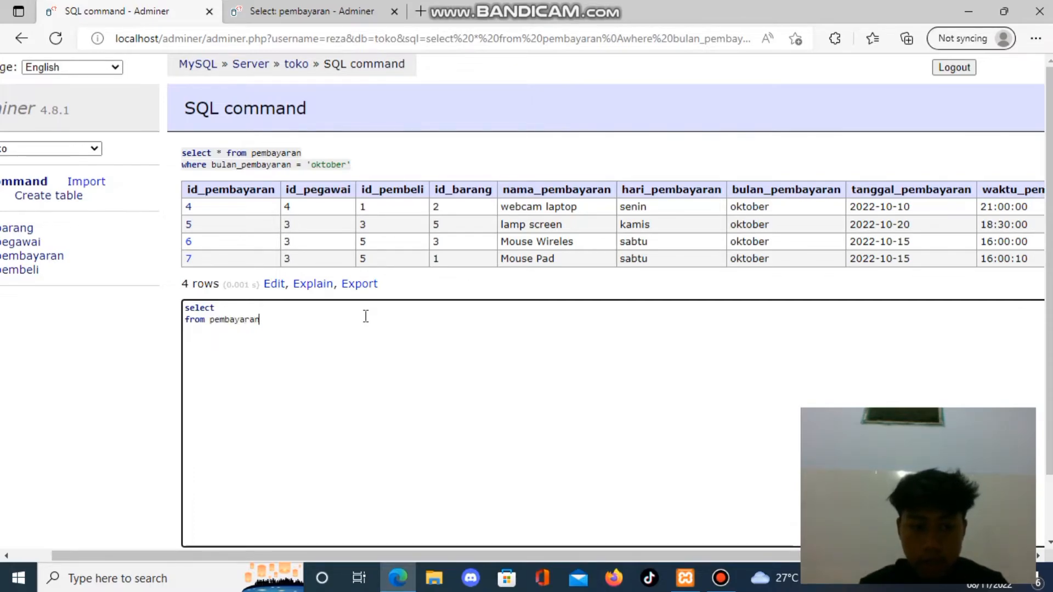
text( p)
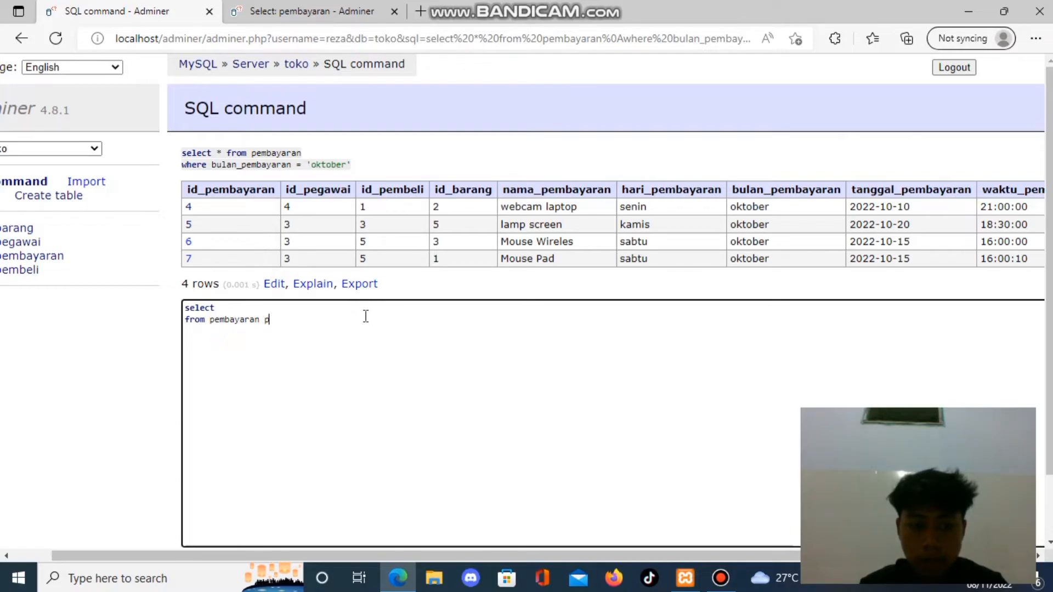
Add a third query line reading "inner join barang b on p.id_pembayaran = b.id_barang".
key(Return)
text(inner)
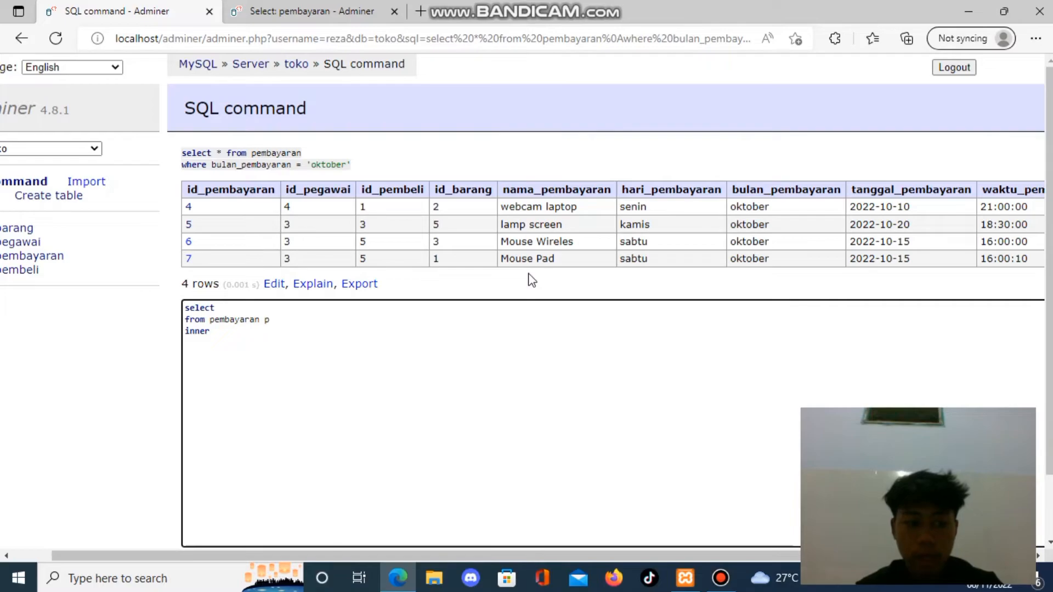
text(join )
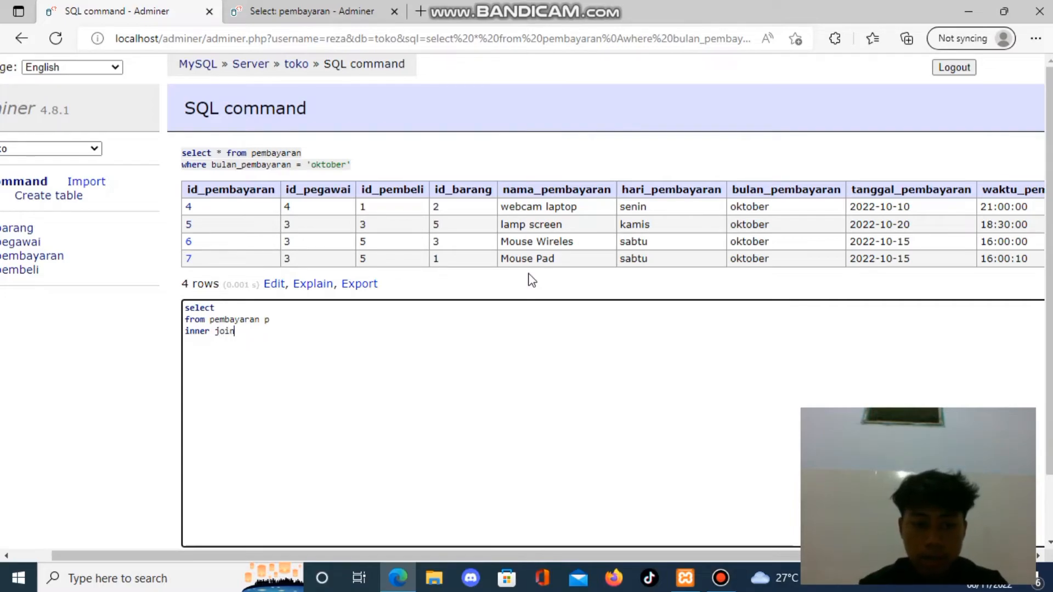
text(barang)
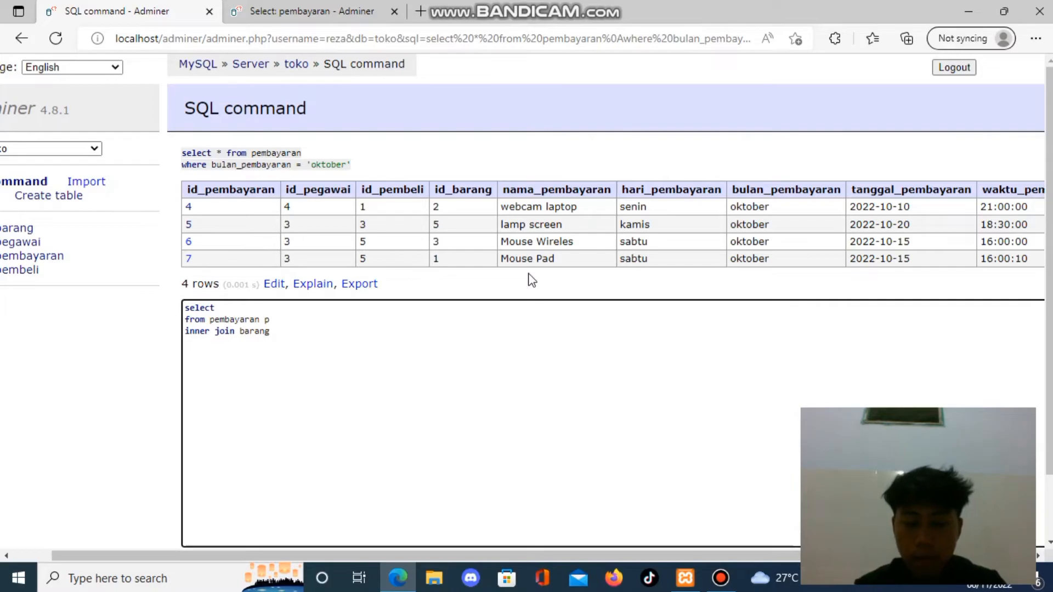
text( b on)
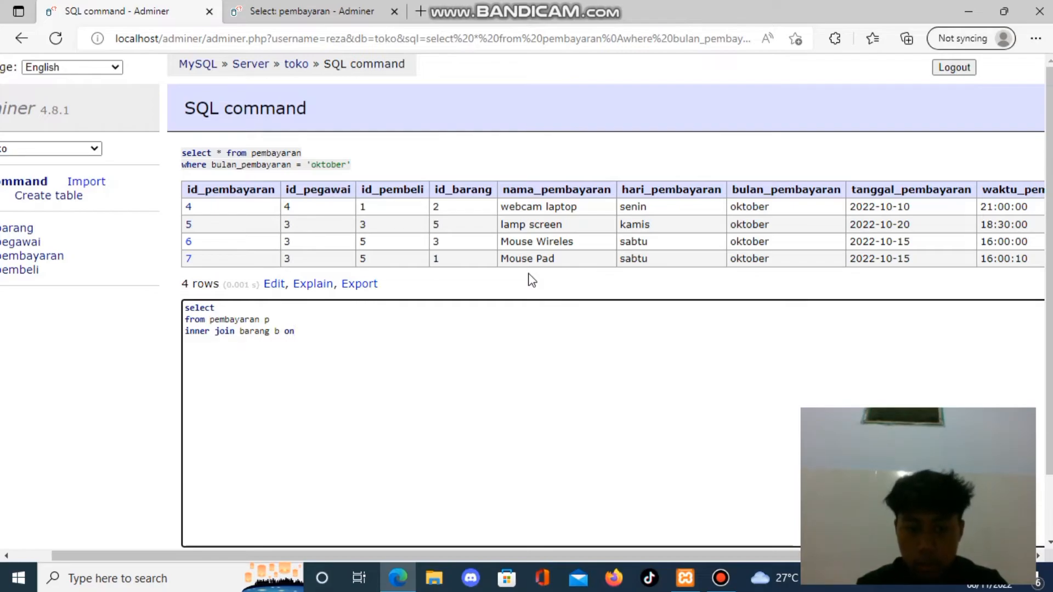
text( p)
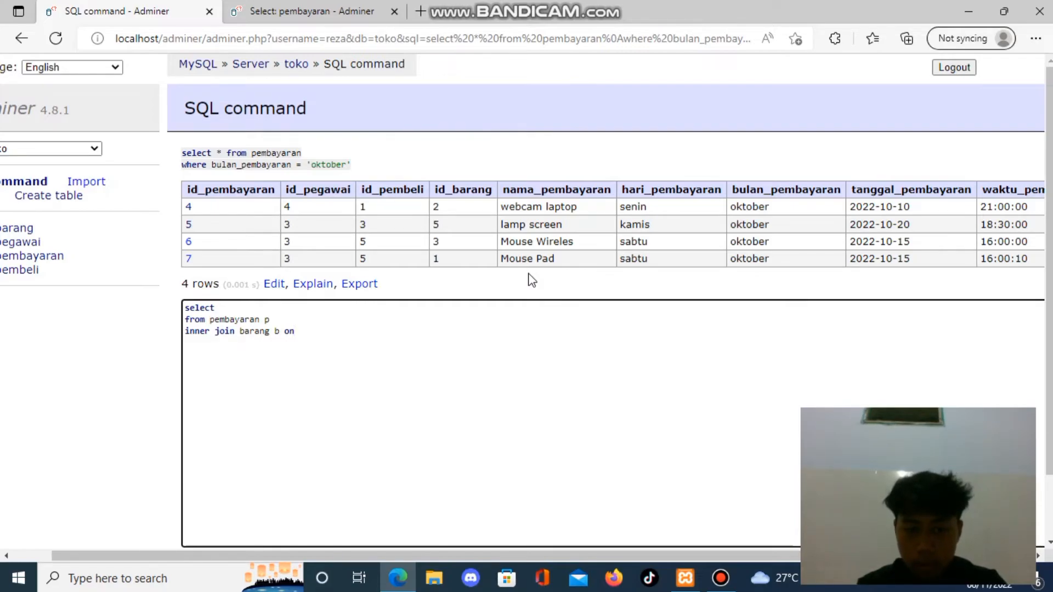
text(.id)
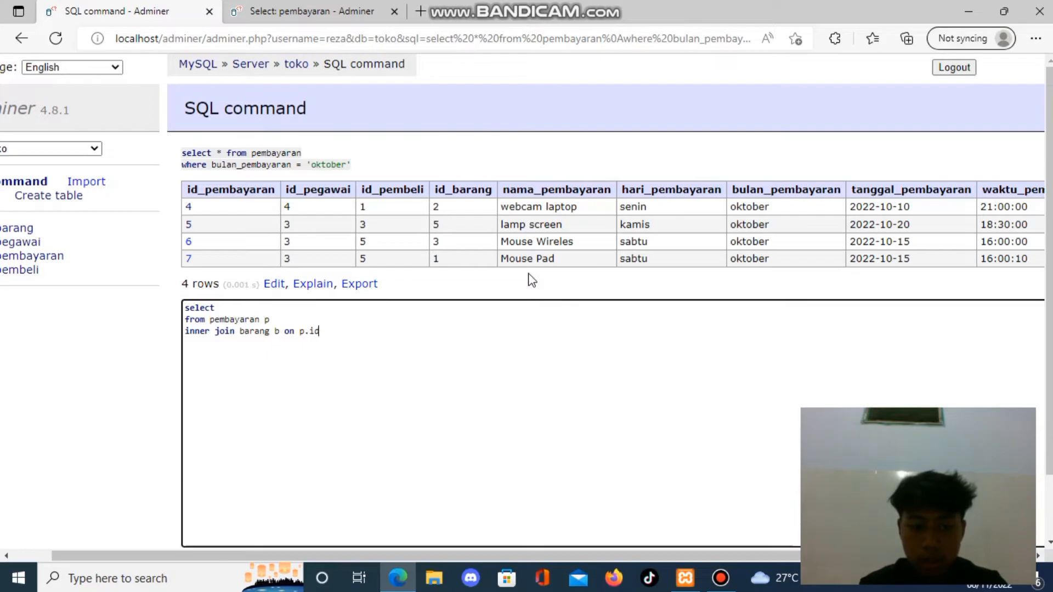
text(_pembayar)
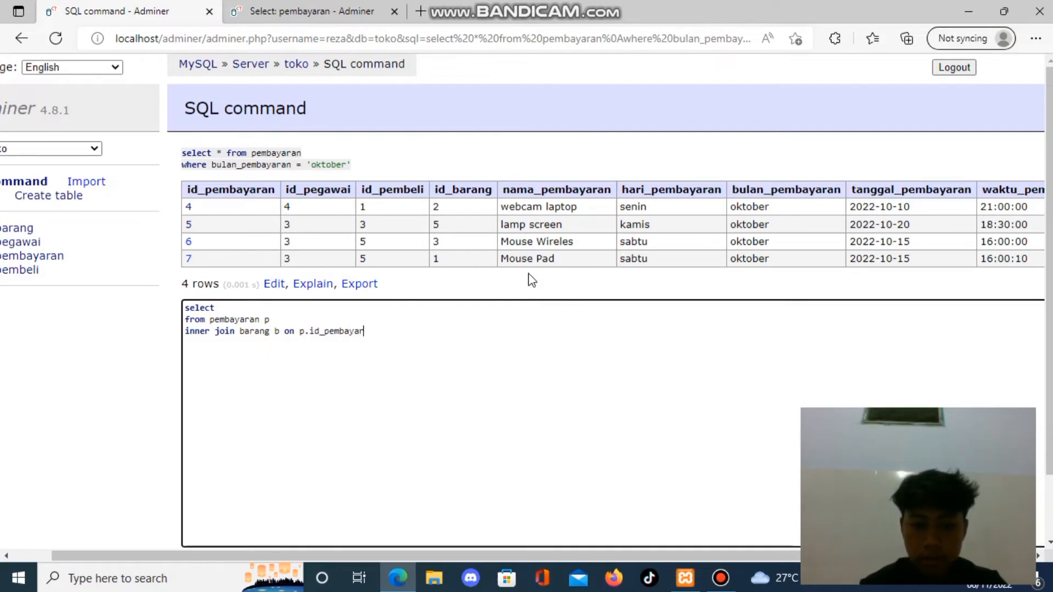
text(an = )
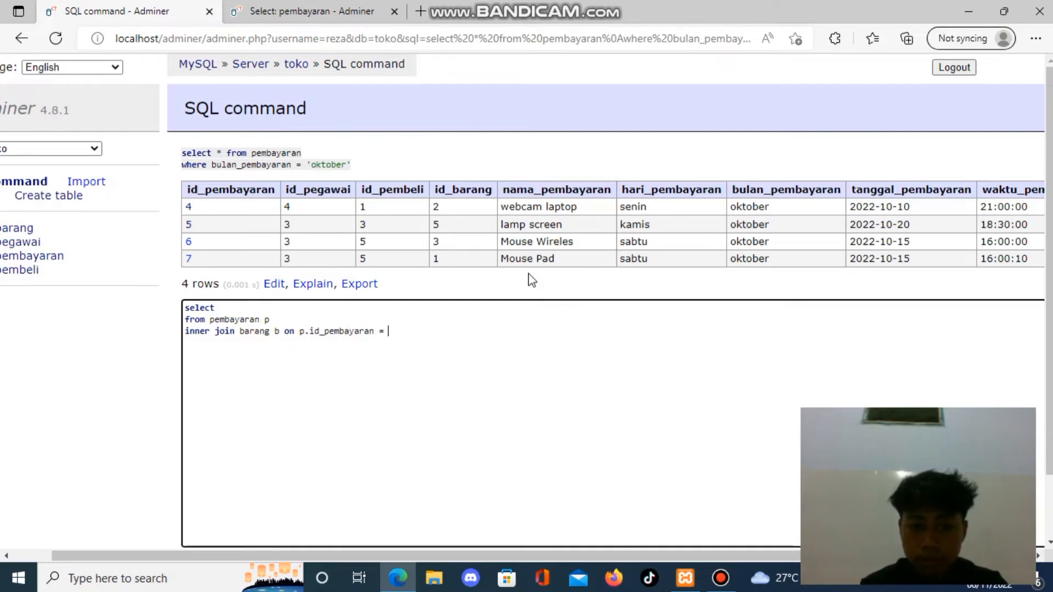
text(b.id_barang)
Add the condition "where p.julam_barang > 2;" on a new line below the join.
key(Return)
text(where )
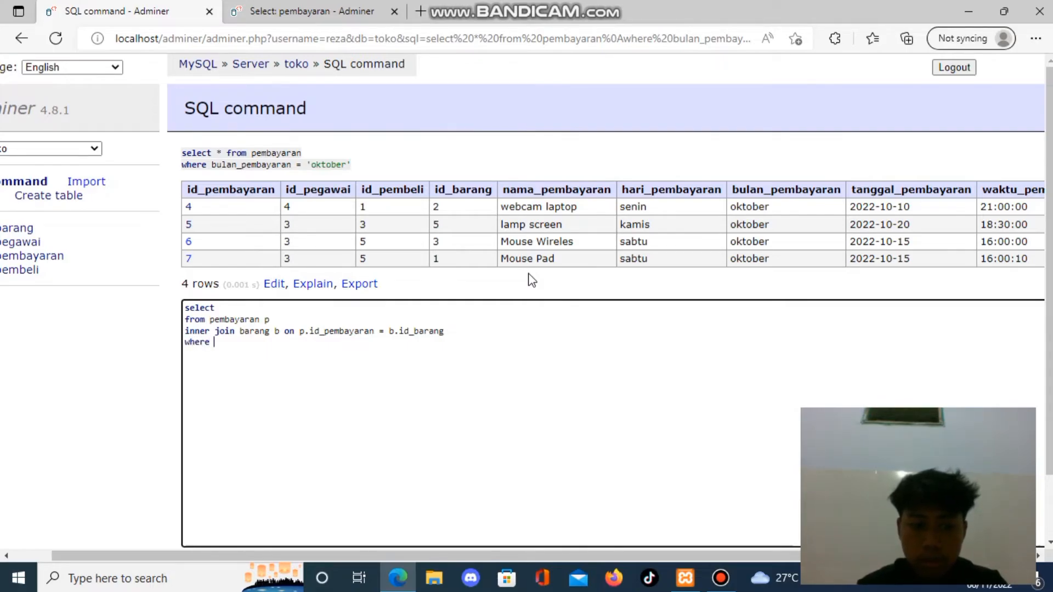
text(p.julan)
text(_barang)
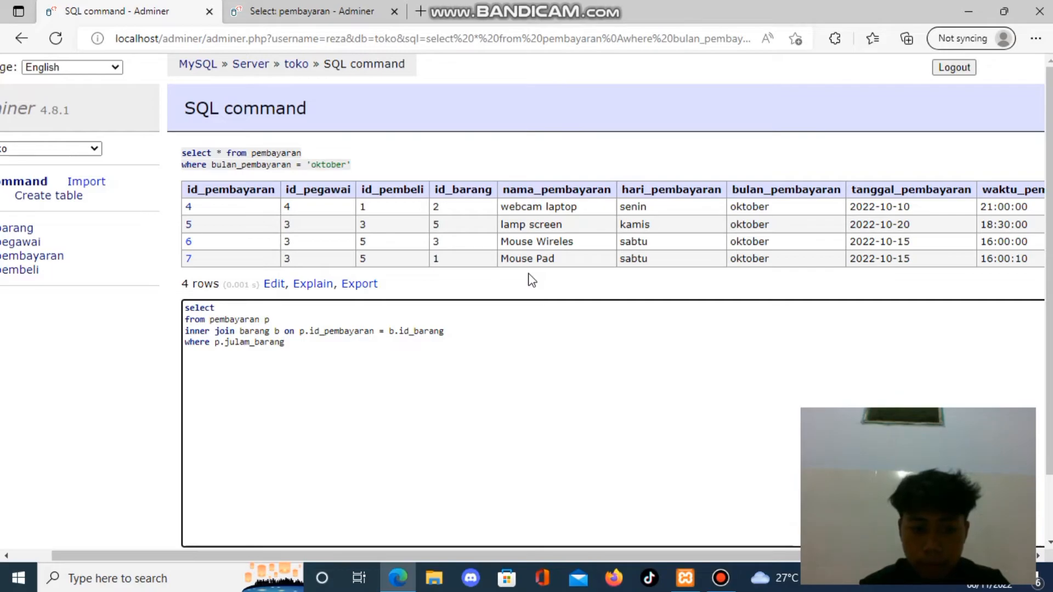
text( > 2;)
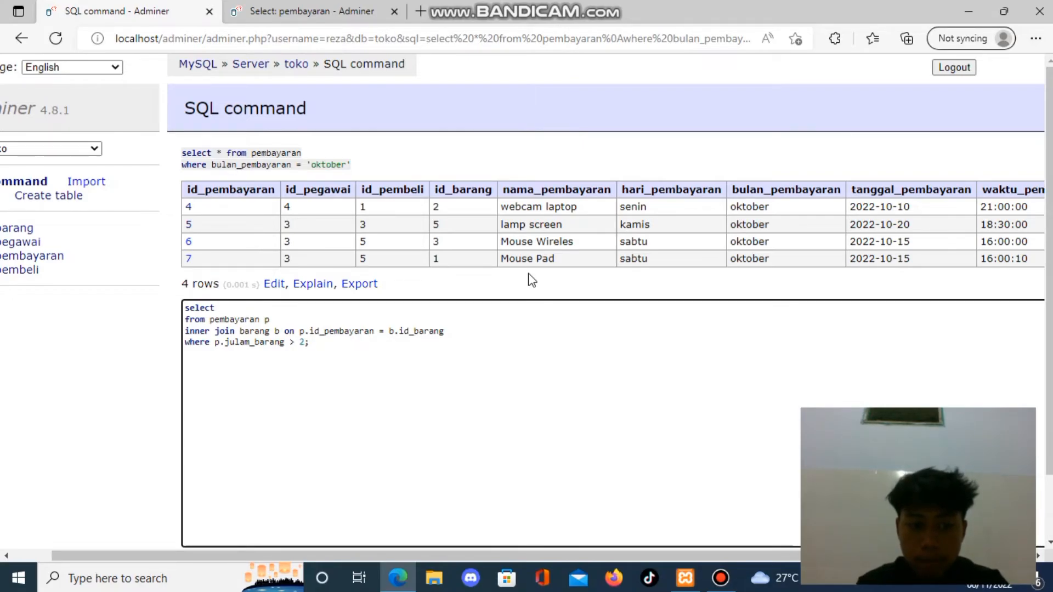
Enter p.id_pembayaran and a comma as the first column after select in the query.
text(p.)
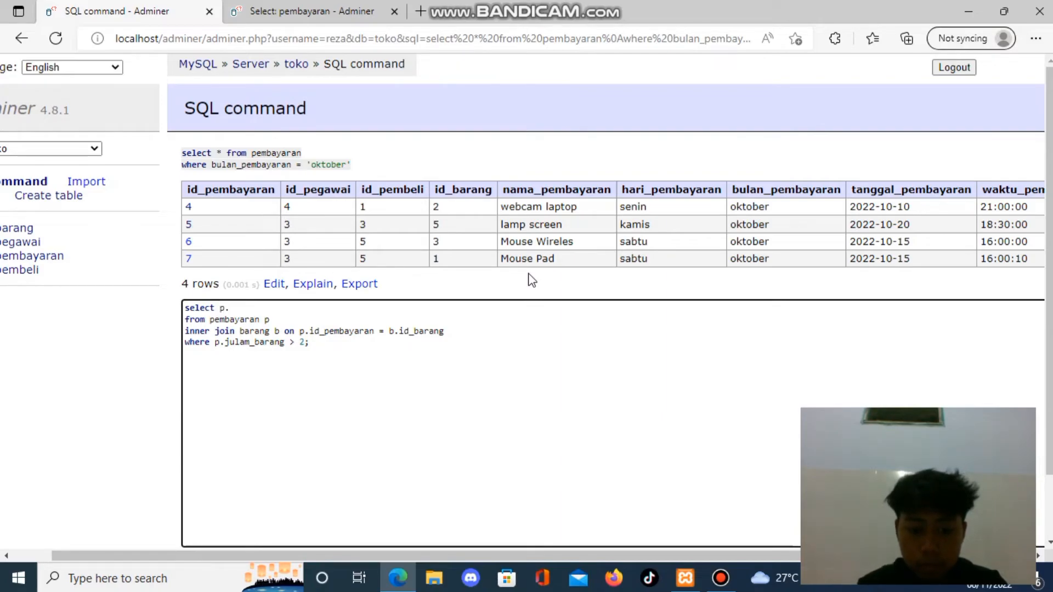
text(id-pembayaran)
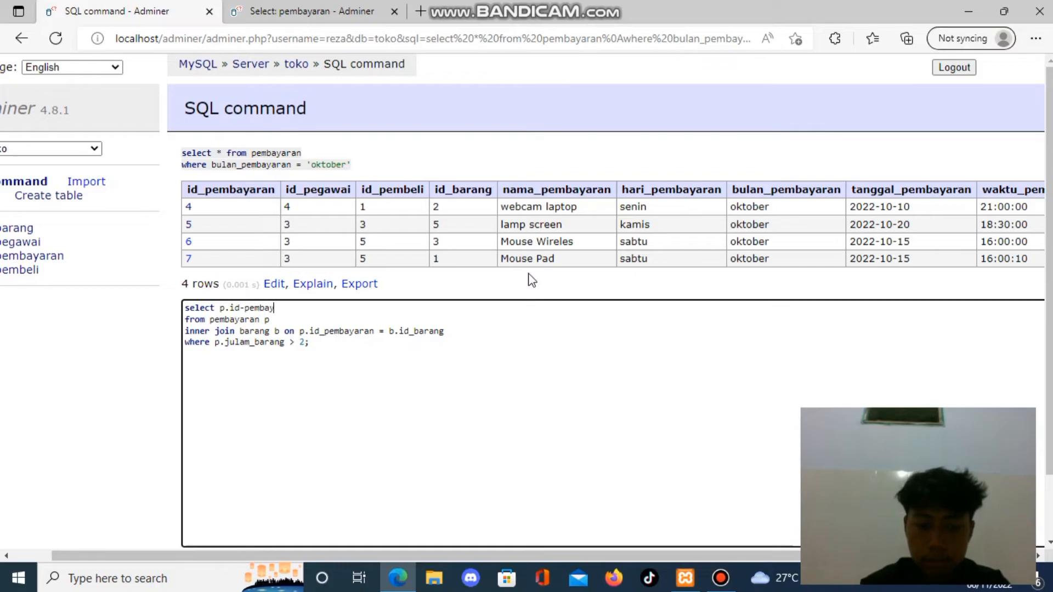
key(BackSpace)
key(BackSpace)
key(BackSpace)
key(BackSpace)
key(BackSpace)
key(BackSpace)
key(BackSpace)
key(BackSpace)
key(BackSpace)
key(BackSpace)
key(BackSpace)
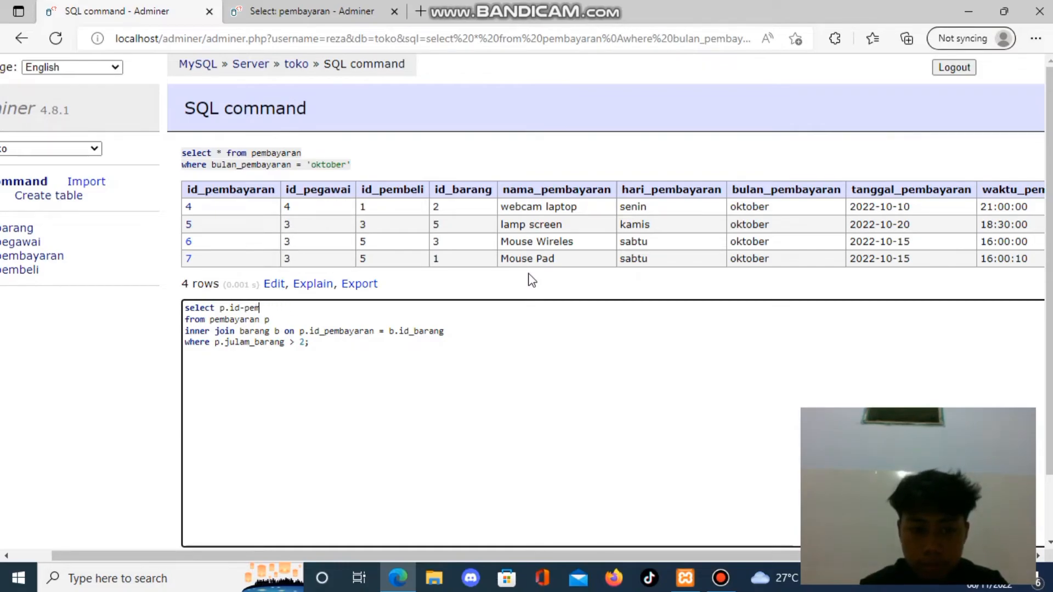
text(_pemb)
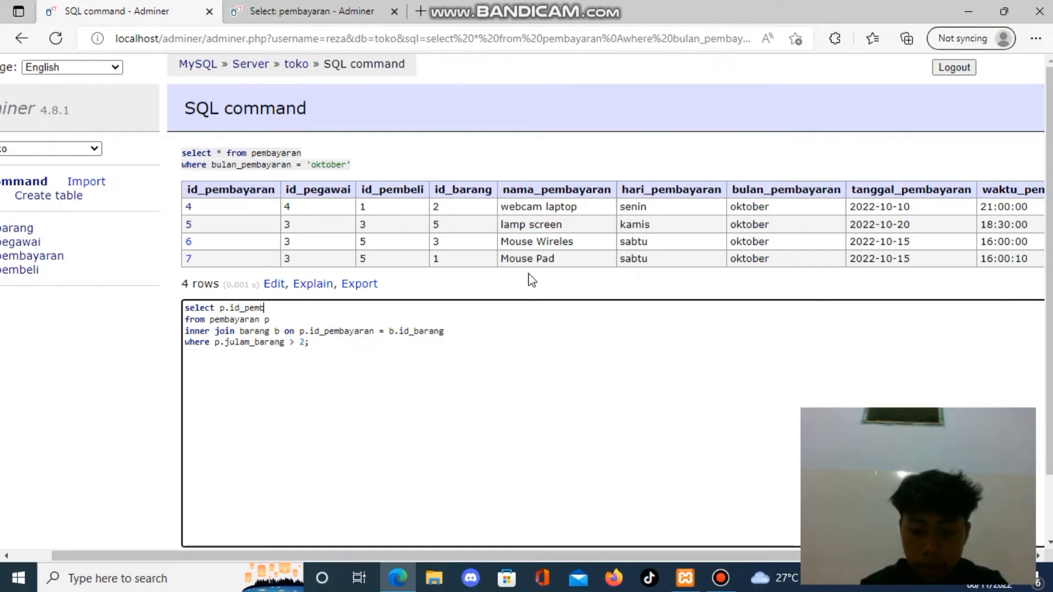
text(ayaran,)
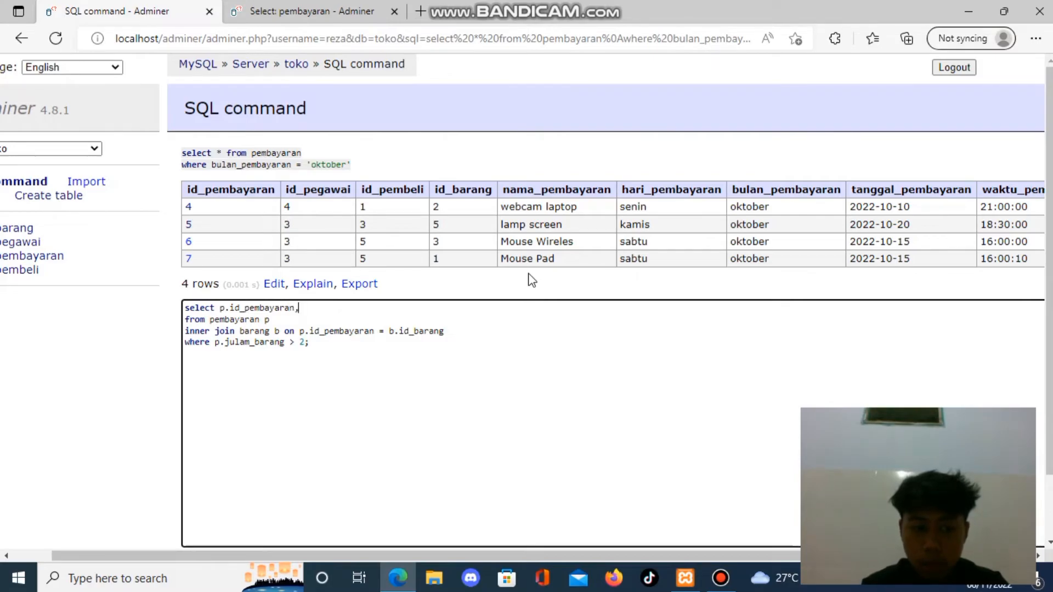
text(b.nama_barang)
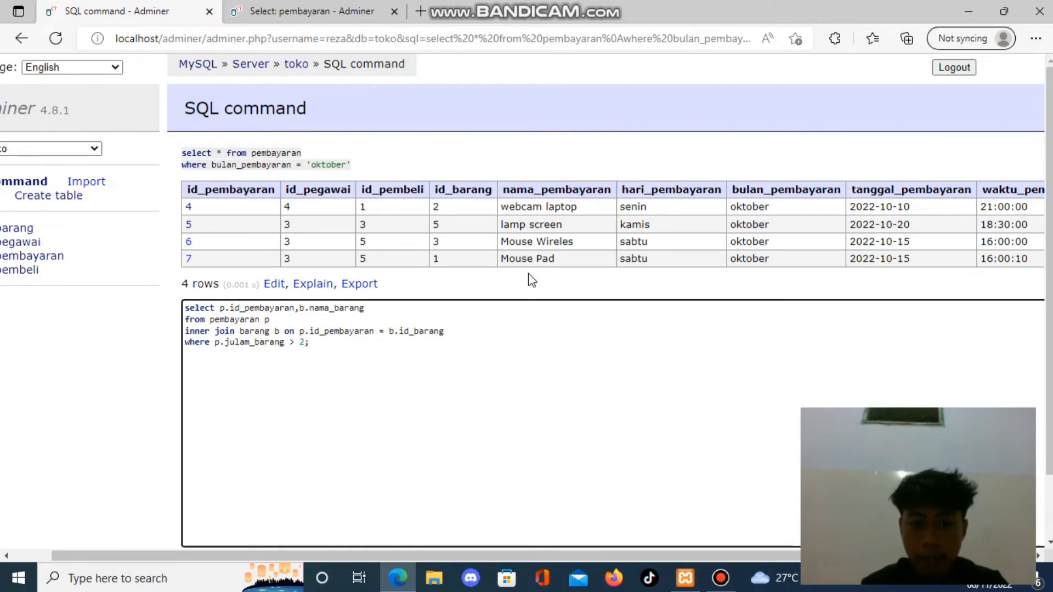
text(,)
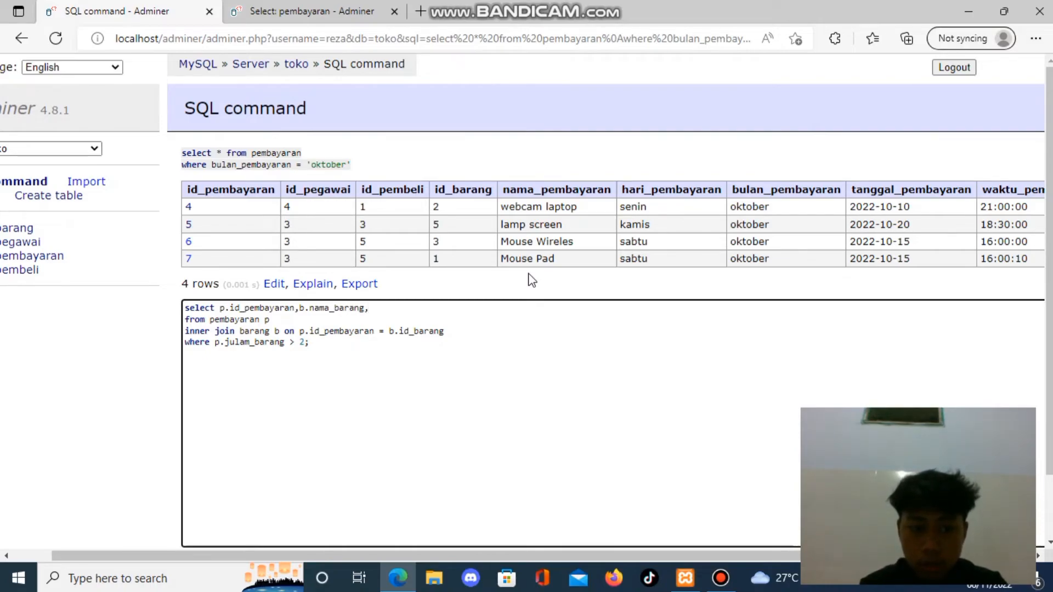
text(b)
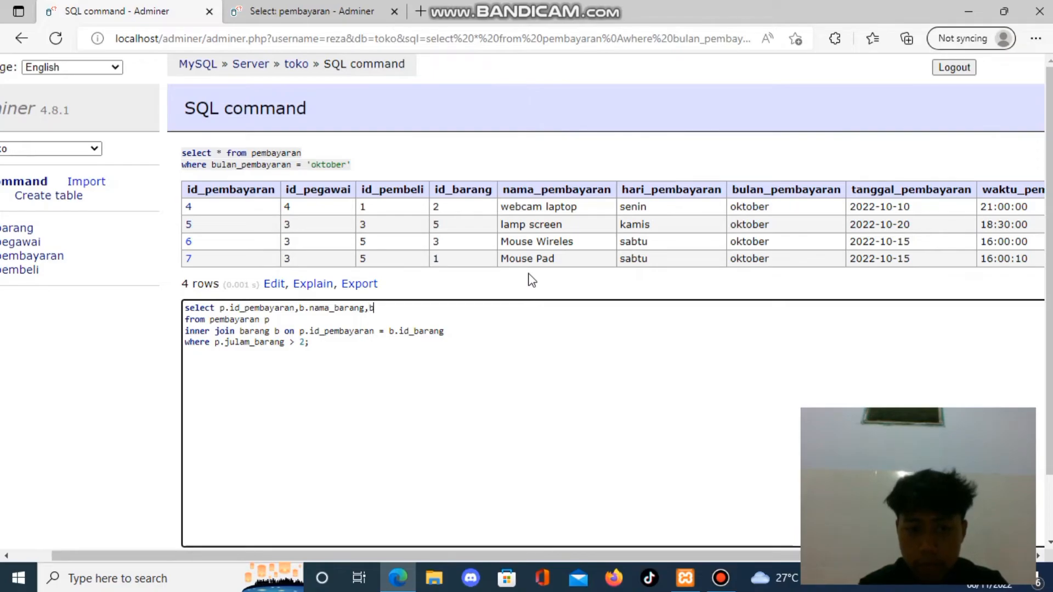
text(.harg)
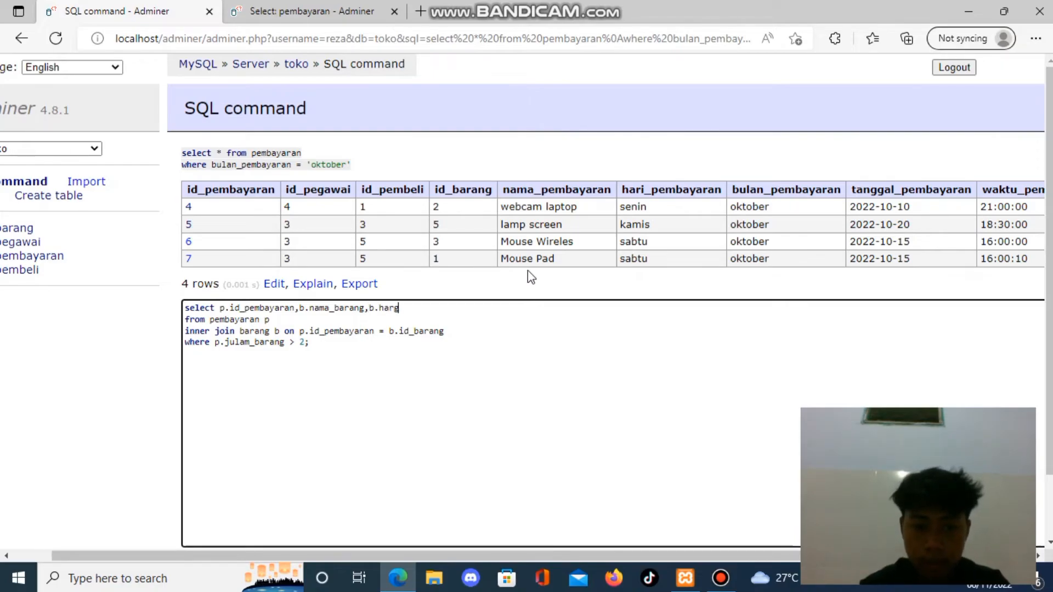
text(a_bara)
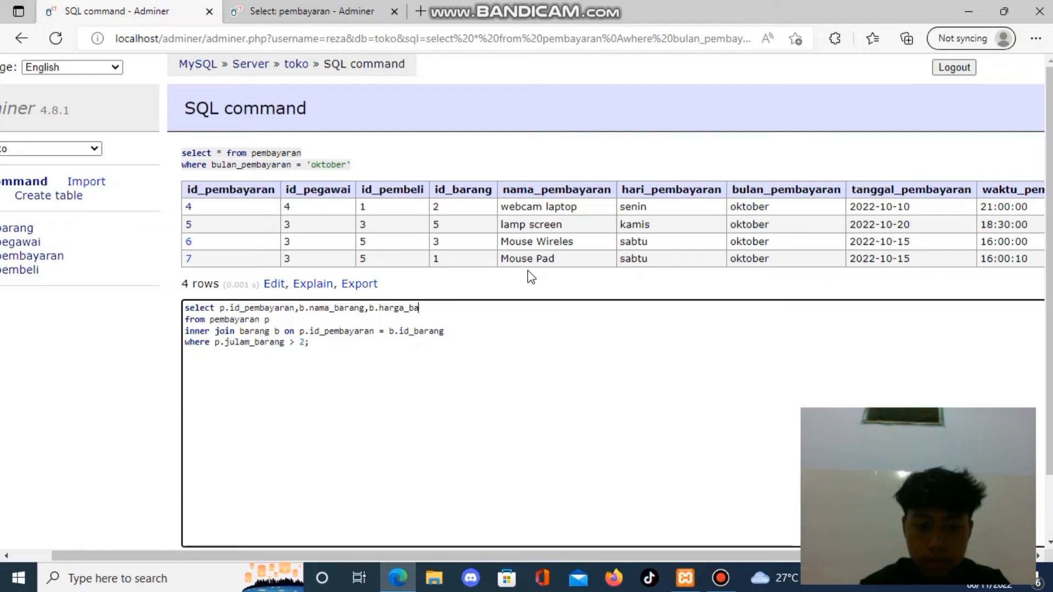
text(ng,)
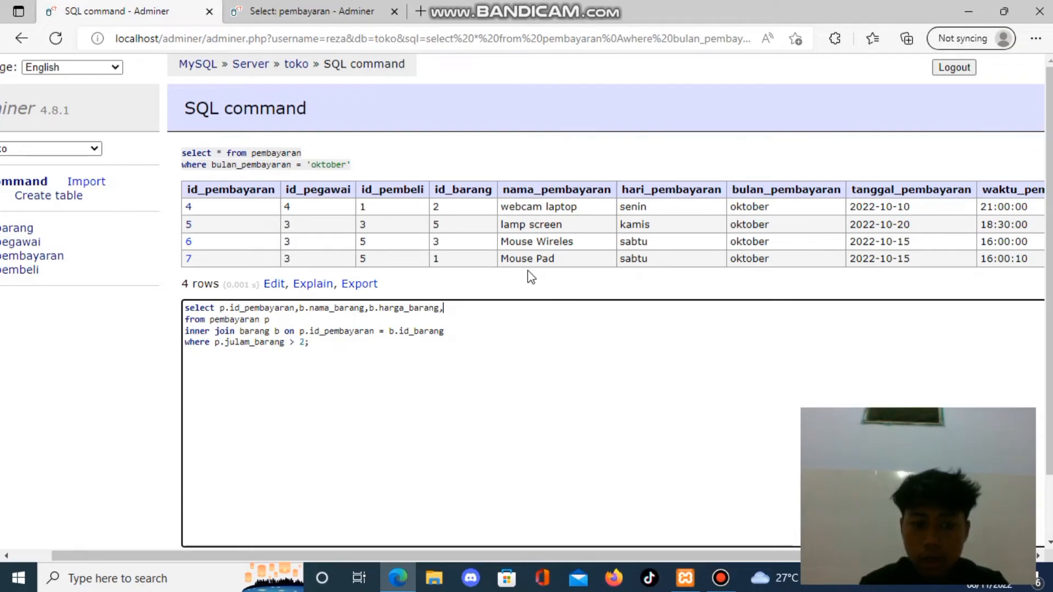
text(p)
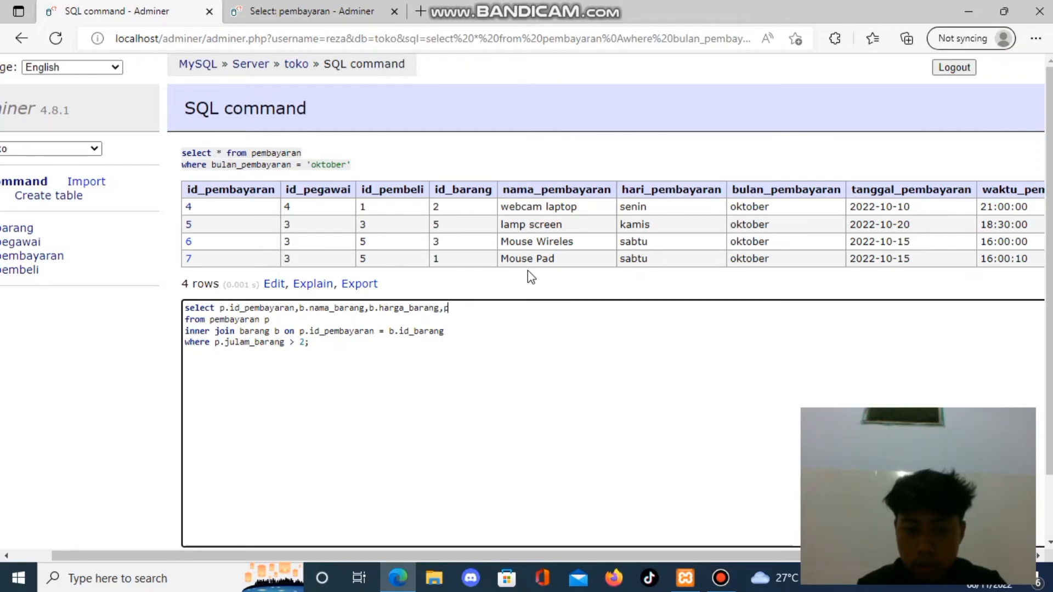
text(.t)
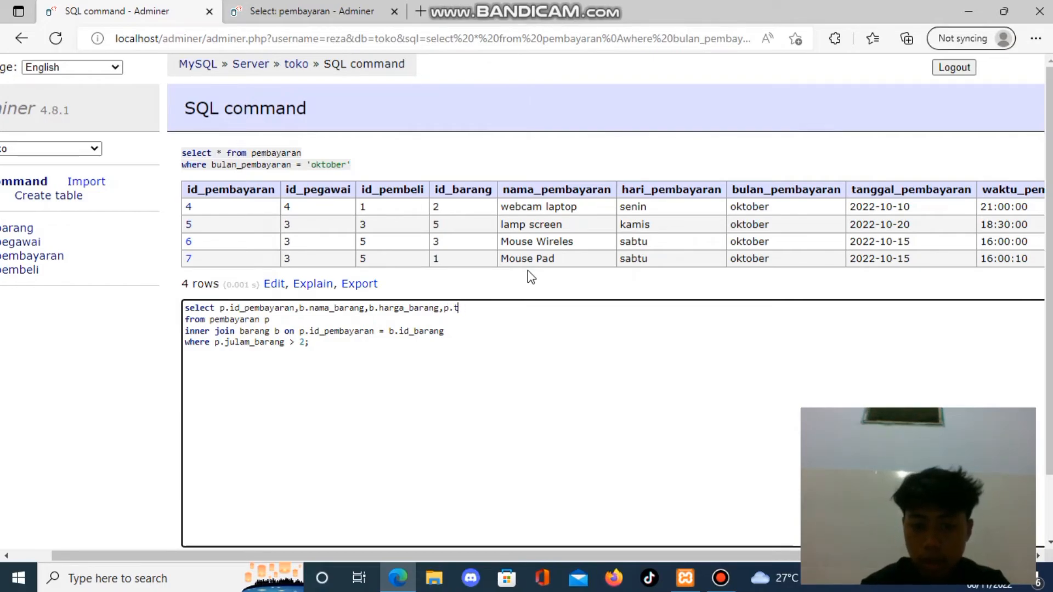
text(otal_)
text(pembayaran)
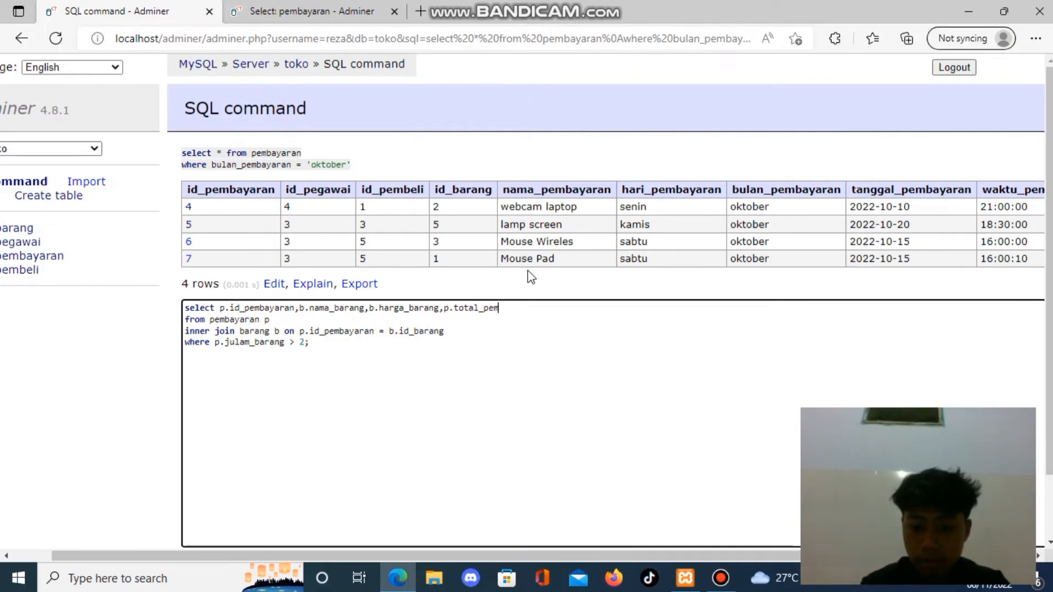
text(,)
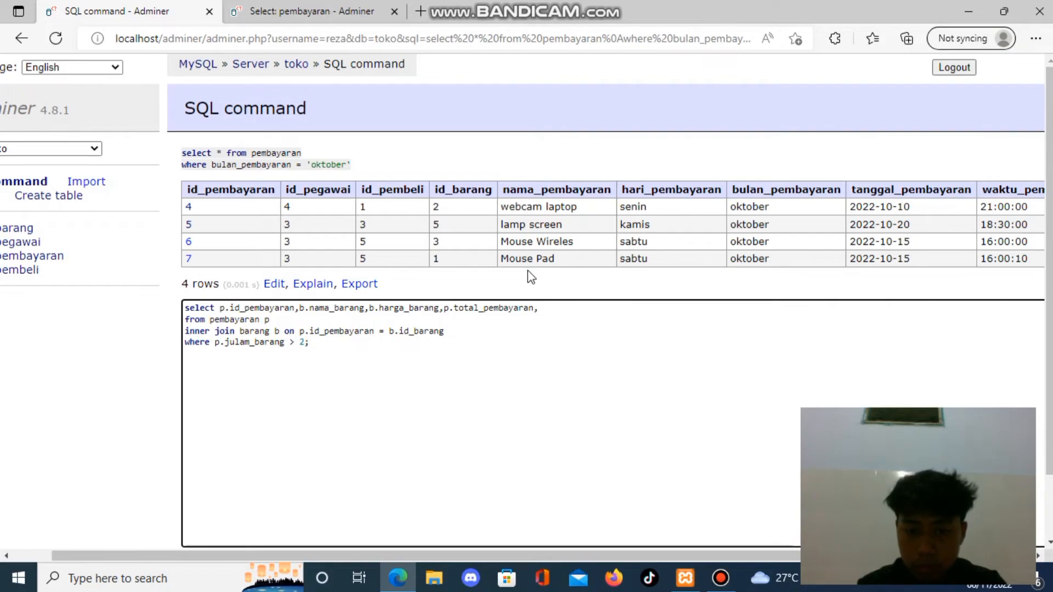
Complete the select list with the pembayaran columns p.total_pembayaran and p.jumlah_barang.
text(p.)
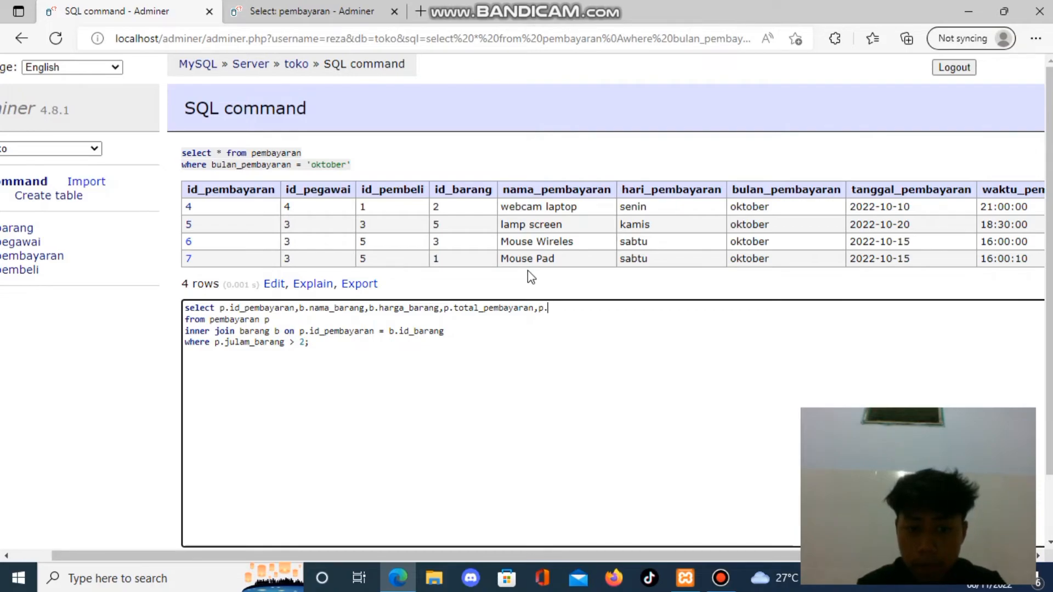
text(ju)
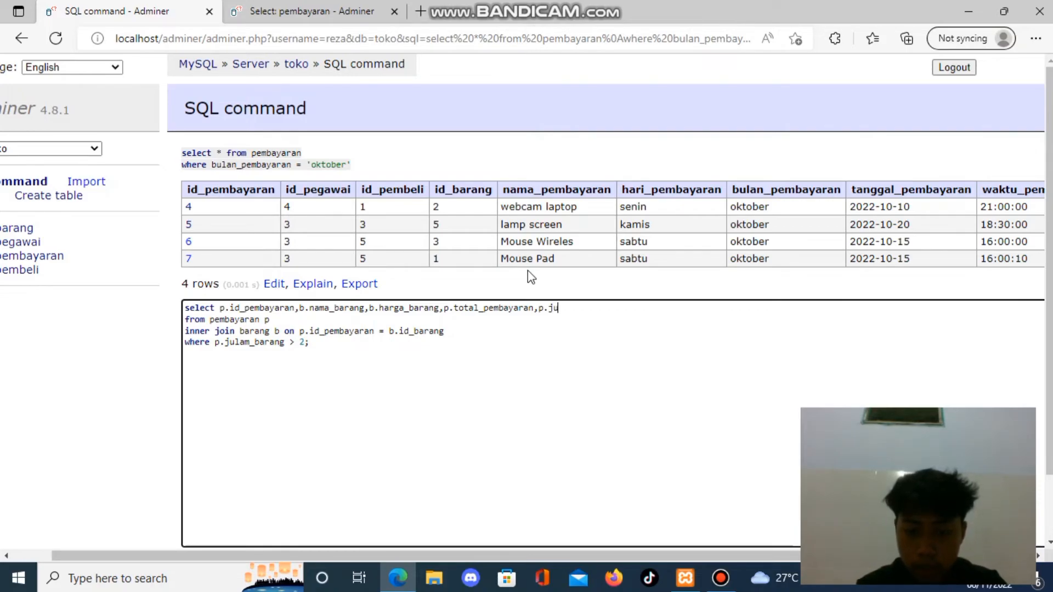
text(mlah_barang)
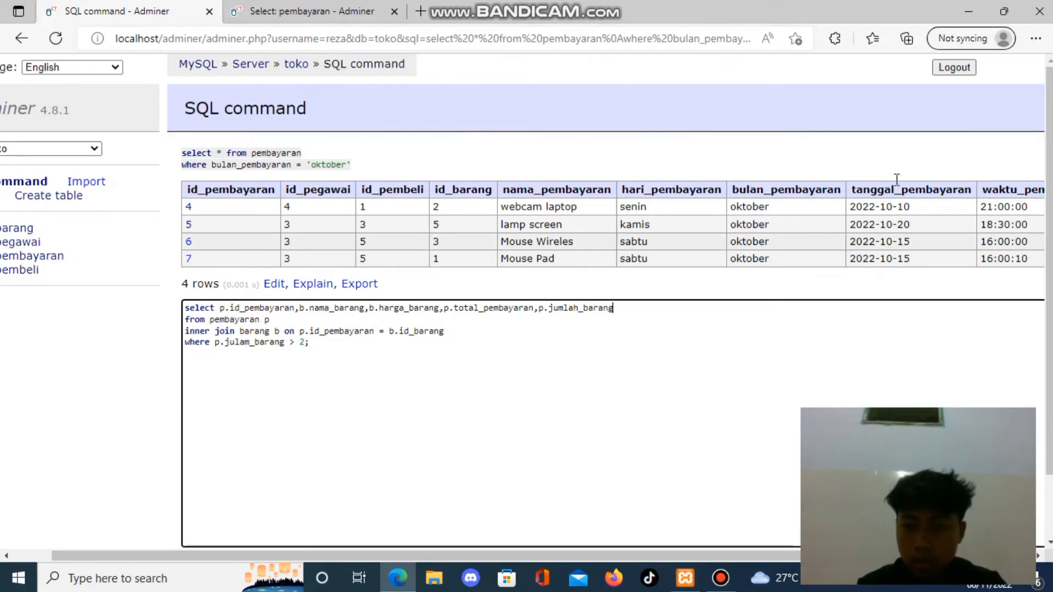
Correct the column name in the where condition to p.jumlah_barang and run the join query.
scroll(624, 337, down, 1)
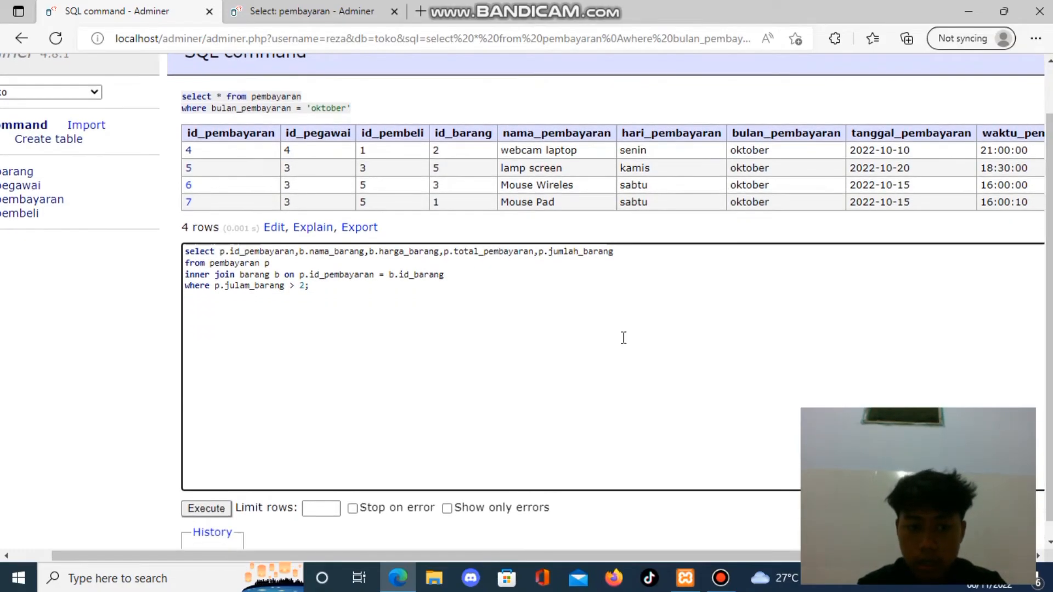
click(251, 286)
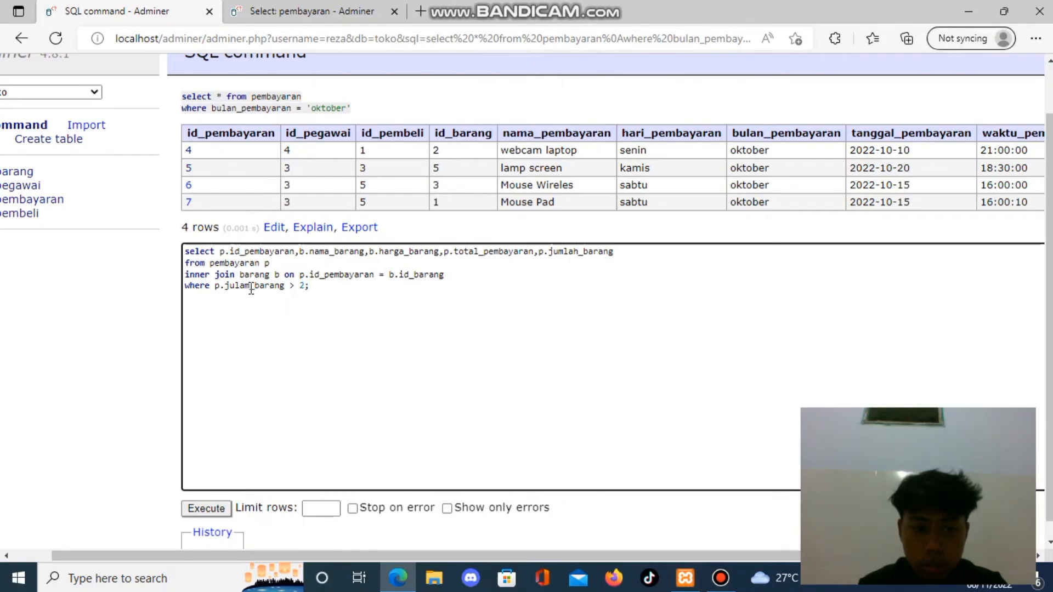
key(BackSpace)
key(BackSpace)
key(BackSpace)
text(mlah)
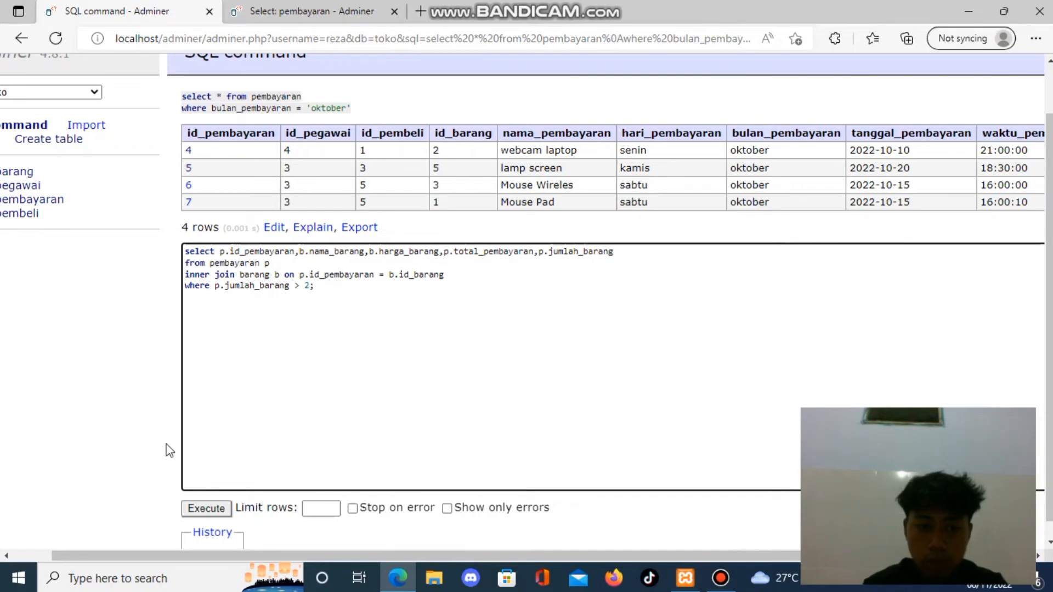
click(201, 508)
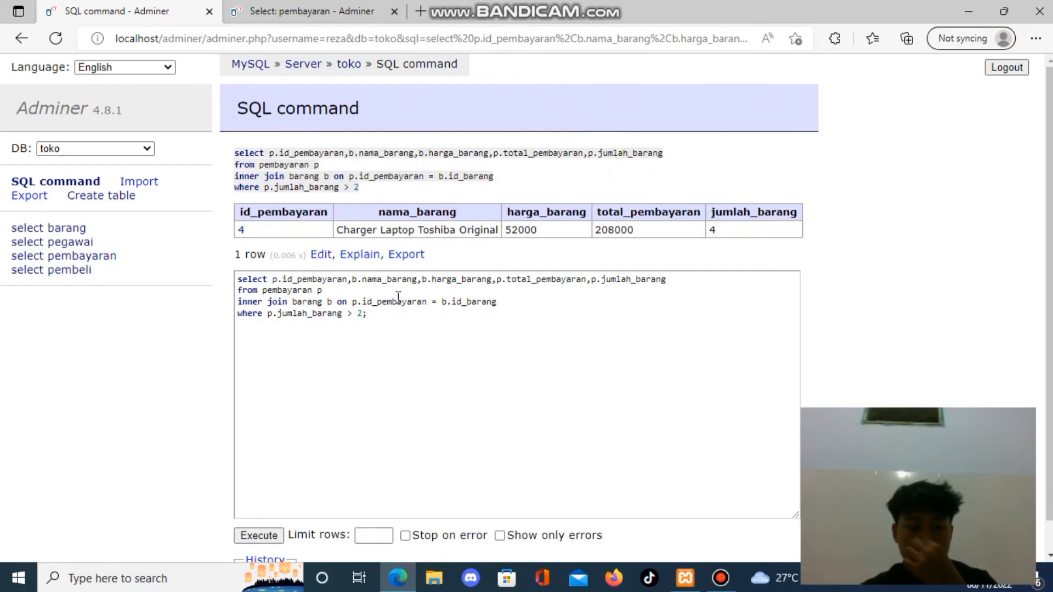
Change the jumlah_barang condition's operator to "<" and run the query again.
click(365, 314)
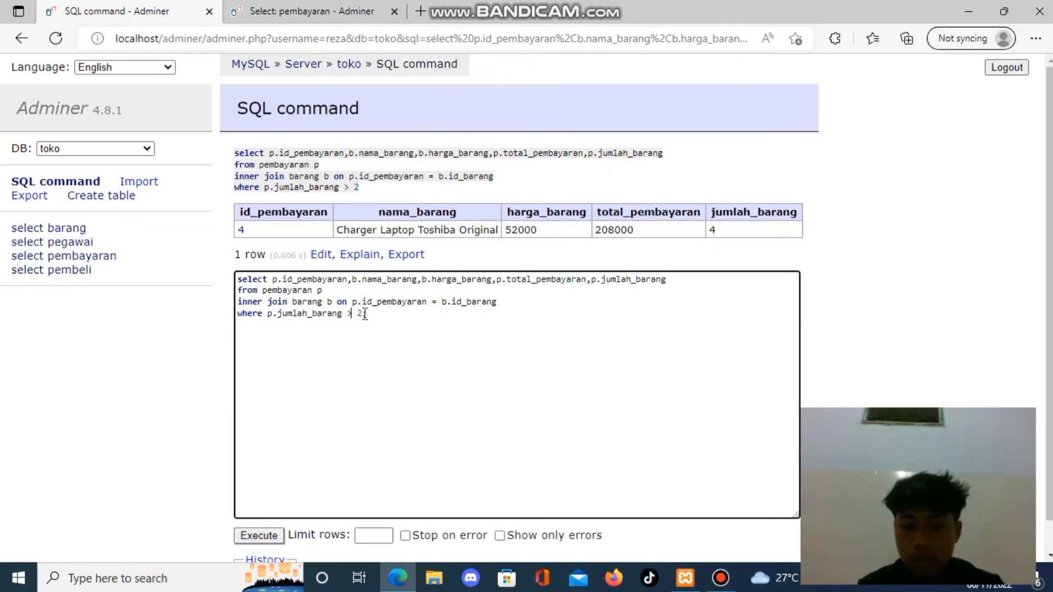
text(;)
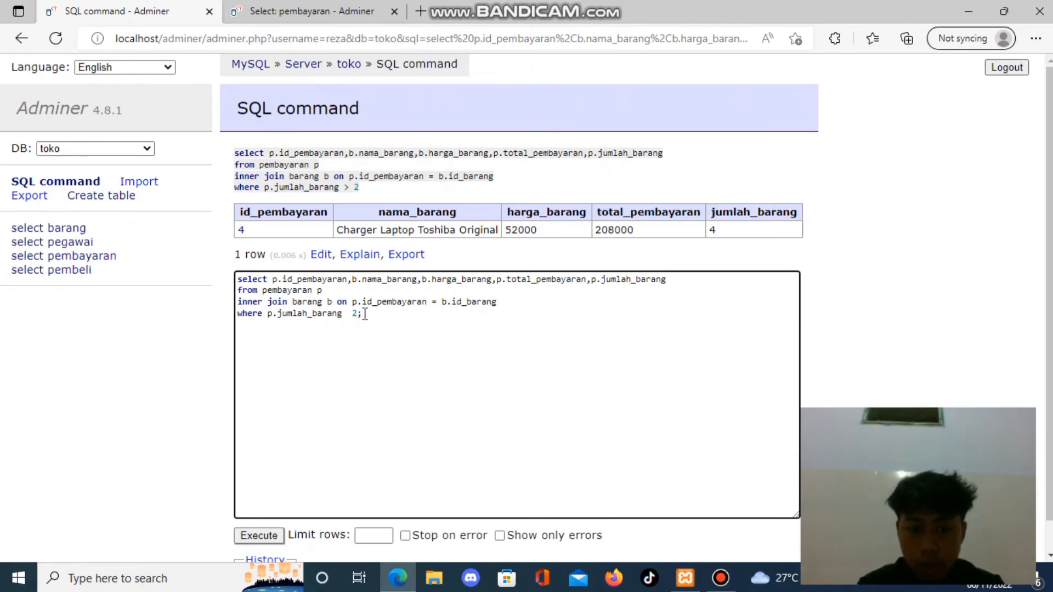
text(<)
click(250, 536)
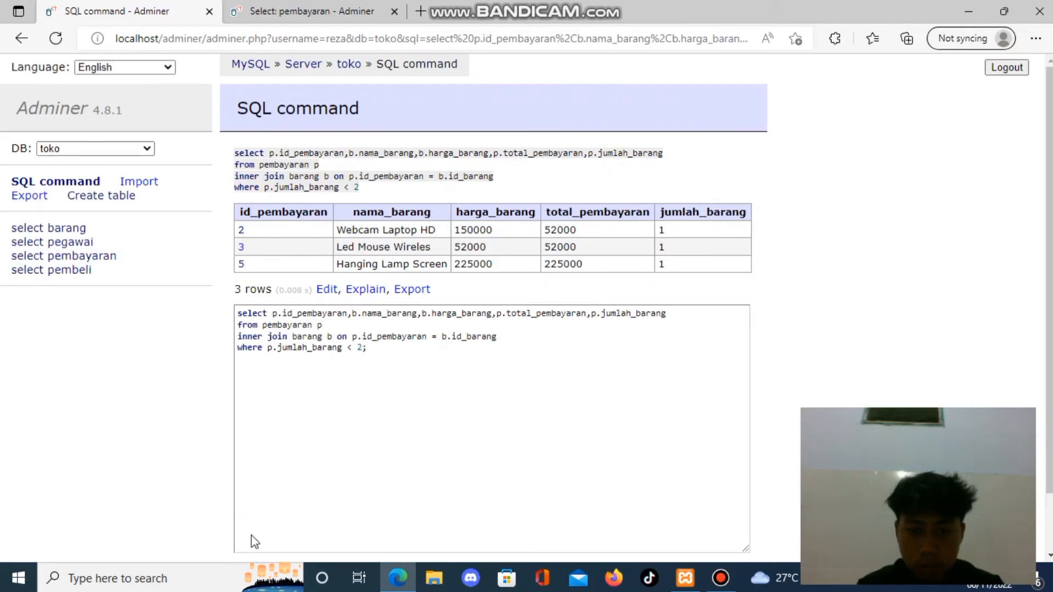